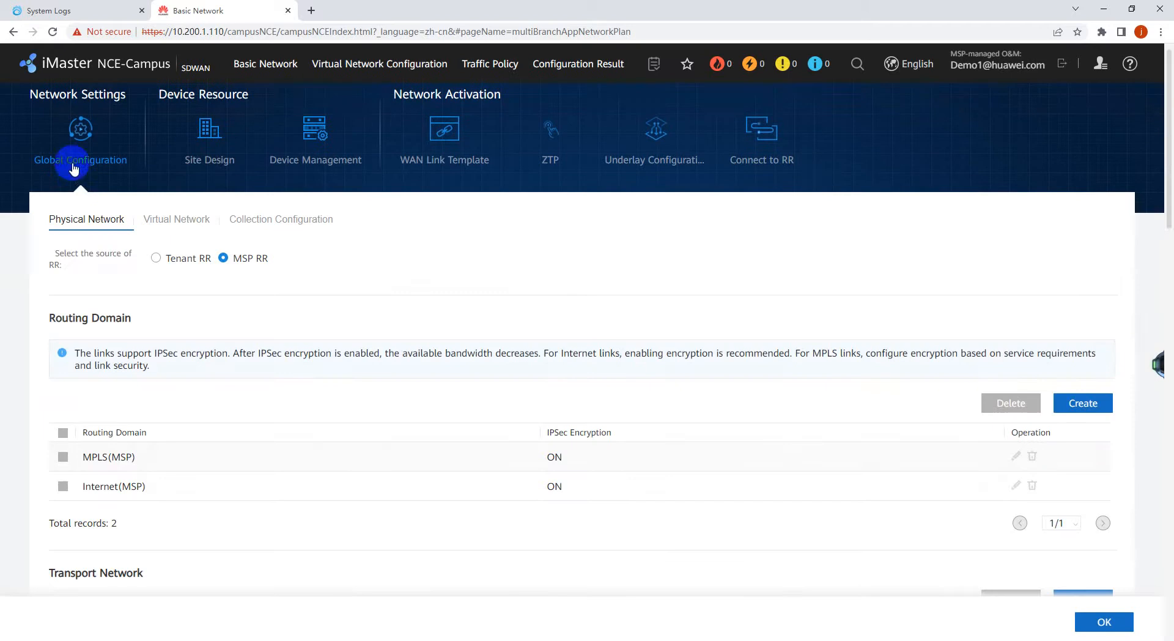
Examine the RR source and routing domains in the physical network section of the global configuration.
{"action": "scroll", "coordinate": [304, 242], "scroll_direction": "down", "scroll_amount": 4}
{"action": "scroll", "coordinate": [269, 244], "scroll_direction": "up", "scroll_amount": 5}
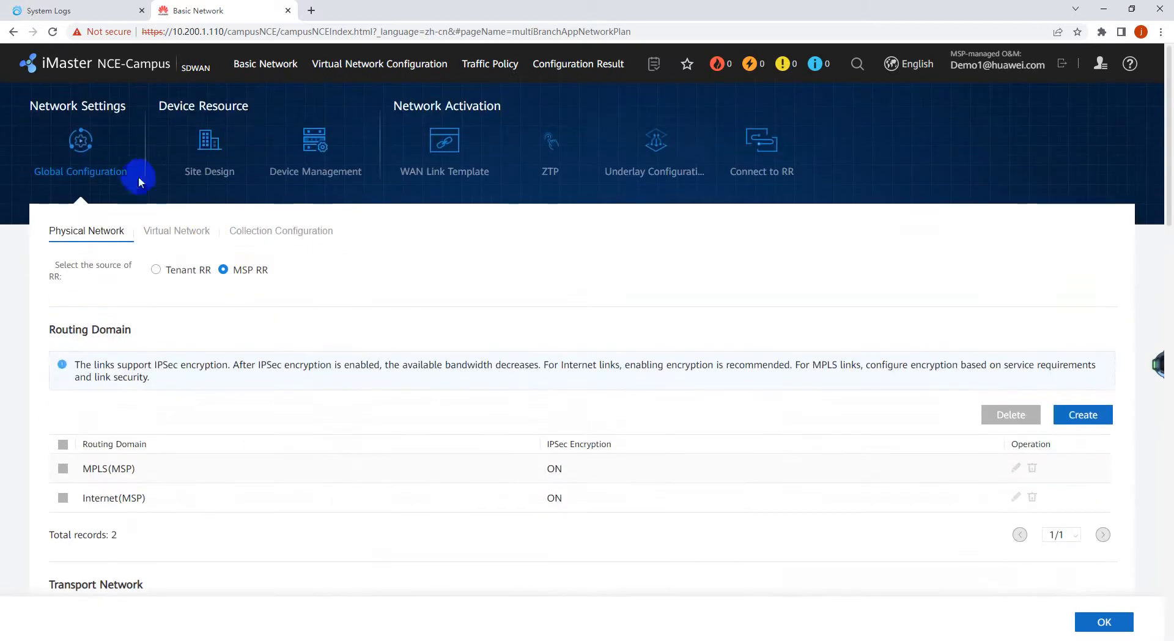
{"action": "mouse_move", "coordinate": [61, 233]}
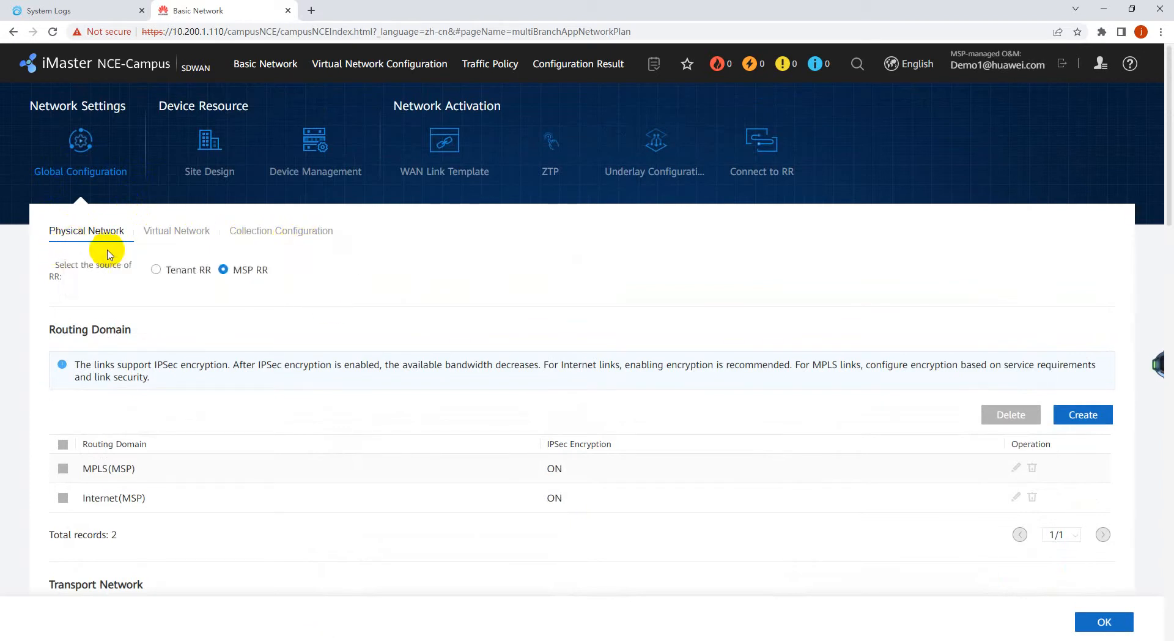
{"action": "scroll", "coordinate": [107, 254], "scroll_direction": "down", "scroll_amount": 2}
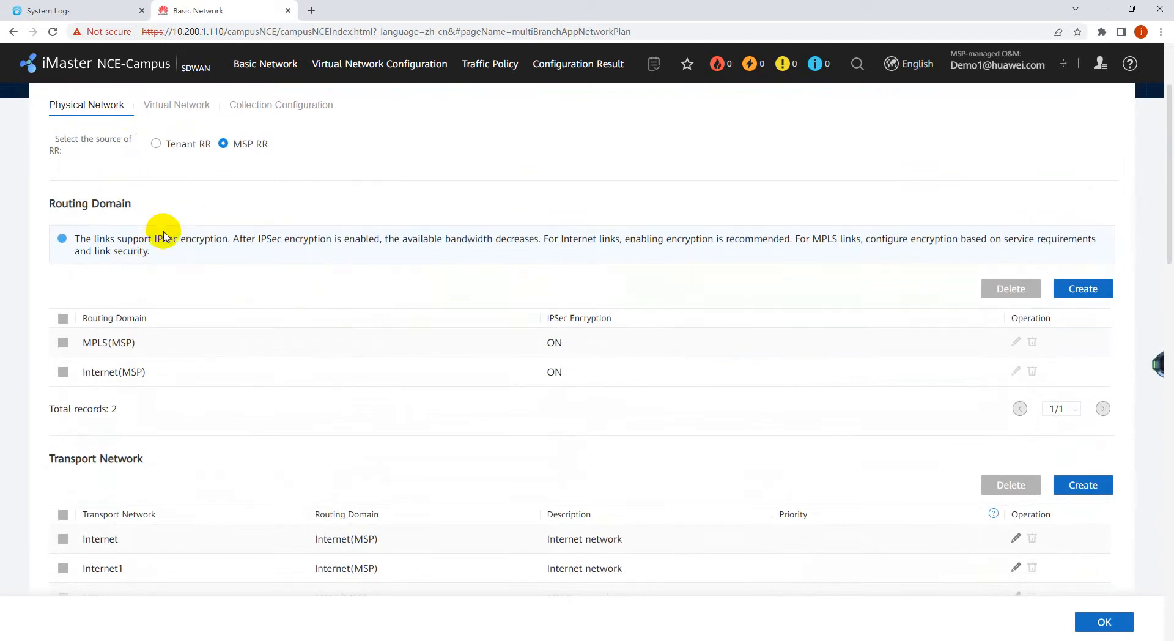
{"action": "scroll", "coordinate": [164, 235], "scroll_direction": "down", "scroll_amount": 1}
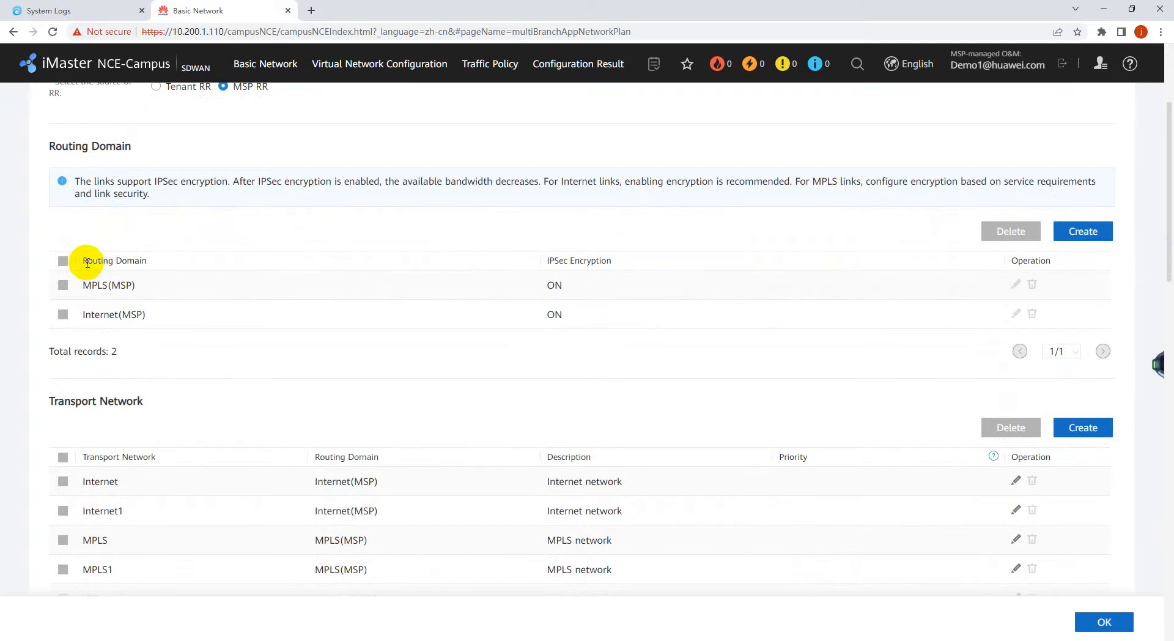
{"action": "left_click_drag", "start_coordinate": [78, 259], "coordinate": [164, 269]}
{"action": "scroll", "coordinate": [179, 321], "scroll_direction": "down", "scroll_amount": 1}
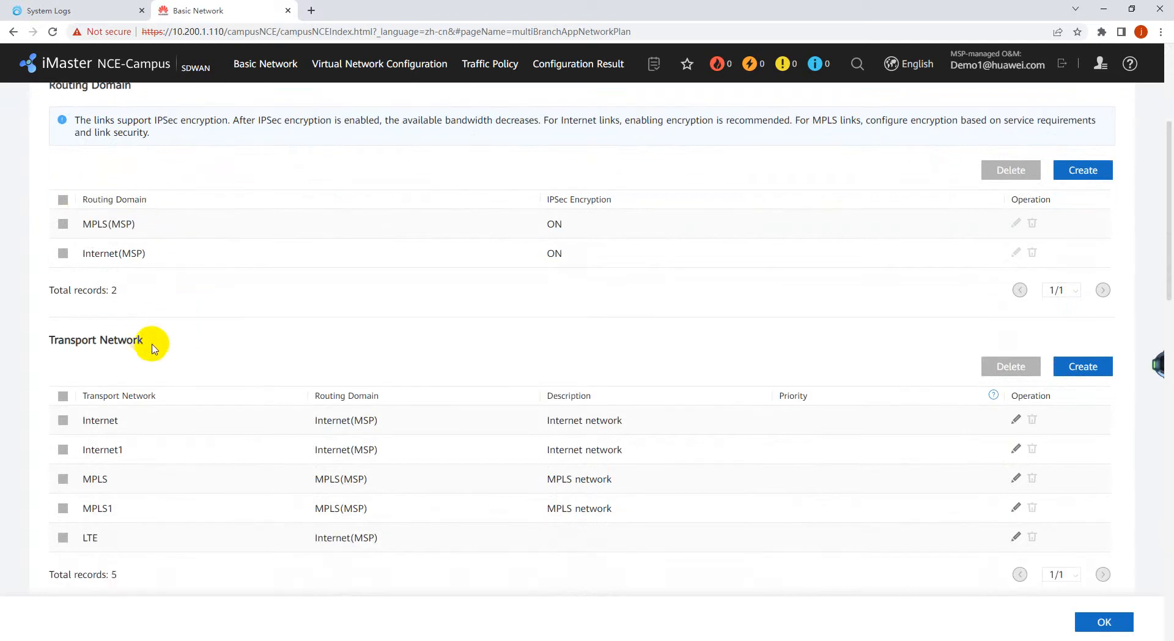
Examine the Transport Network list and the routing domain assigned to each transport network.
{"action": "left_click_drag", "start_coordinate": [153, 343], "coordinate": [29, 335]}
{"action": "left_click", "coordinate": [204, 370]}
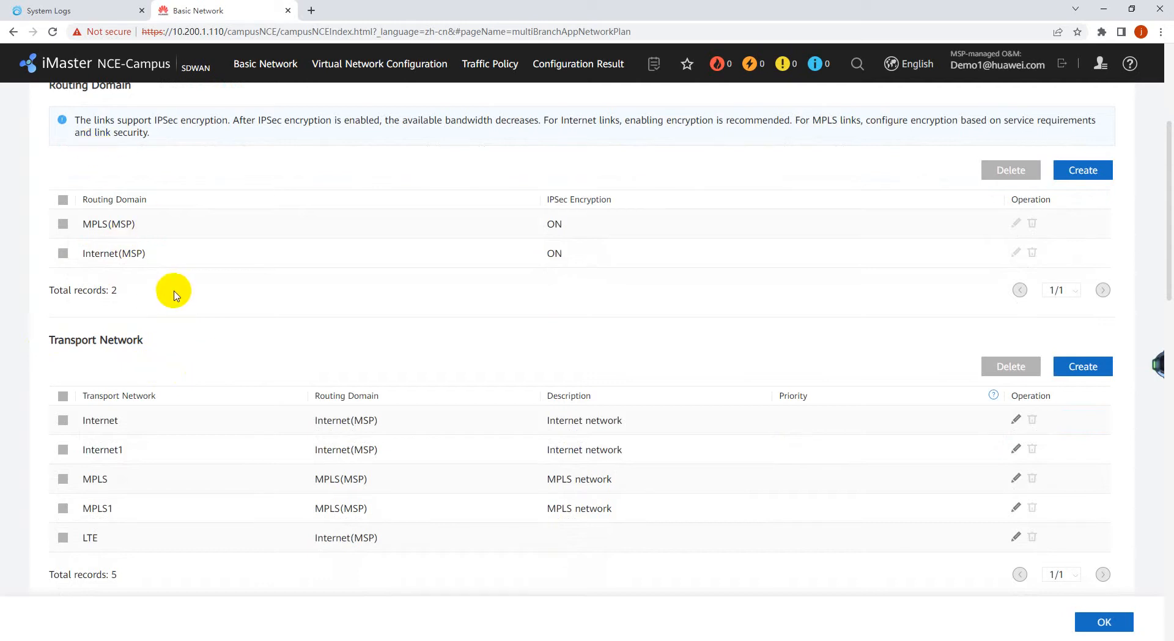
{"action": "double_click", "coordinate": [112, 423]}
{"action": "left_click_drag", "start_coordinate": [133, 446], "coordinate": [86, 452]}
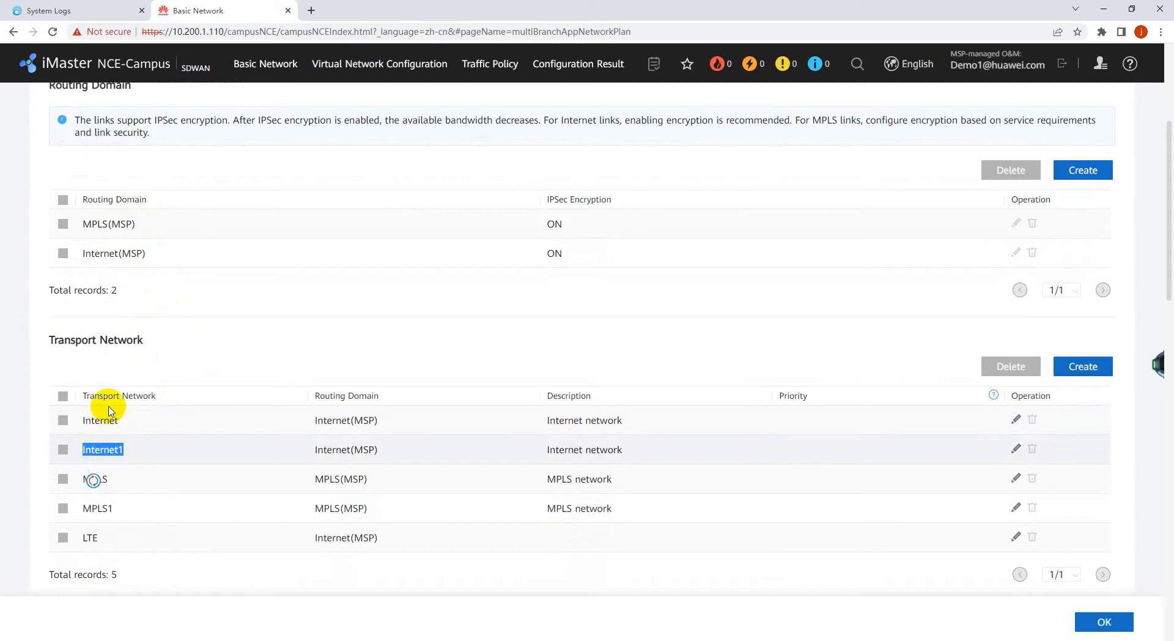
{"action": "left_click", "coordinate": [334, 418]}
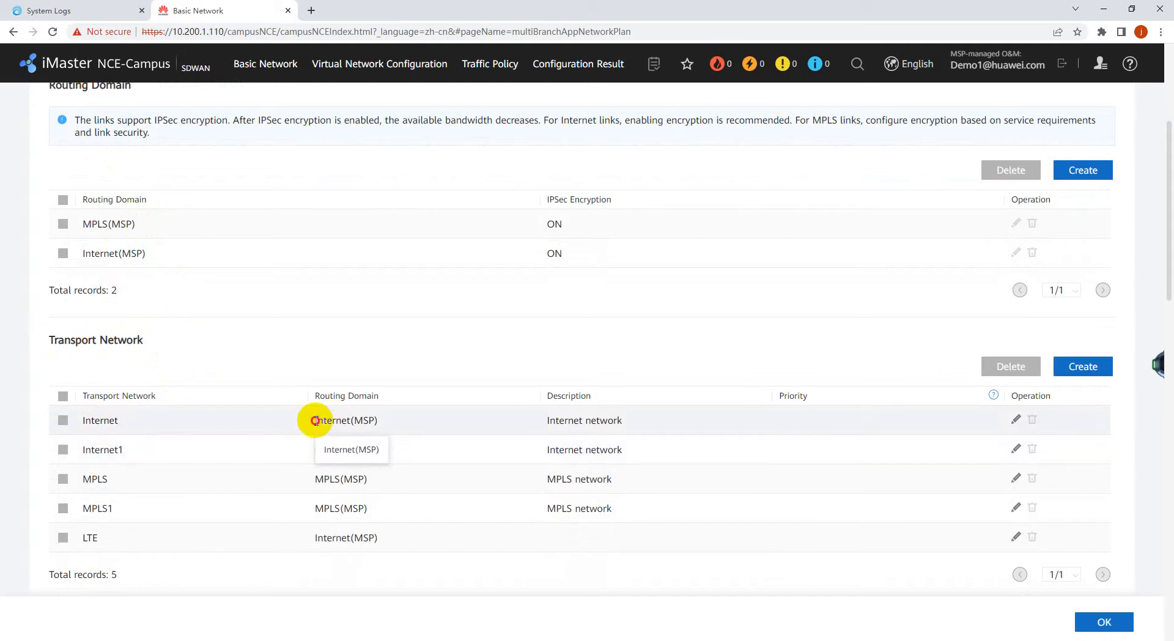
{"action": "left_click_drag", "start_coordinate": [315, 421], "coordinate": [379, 422]}
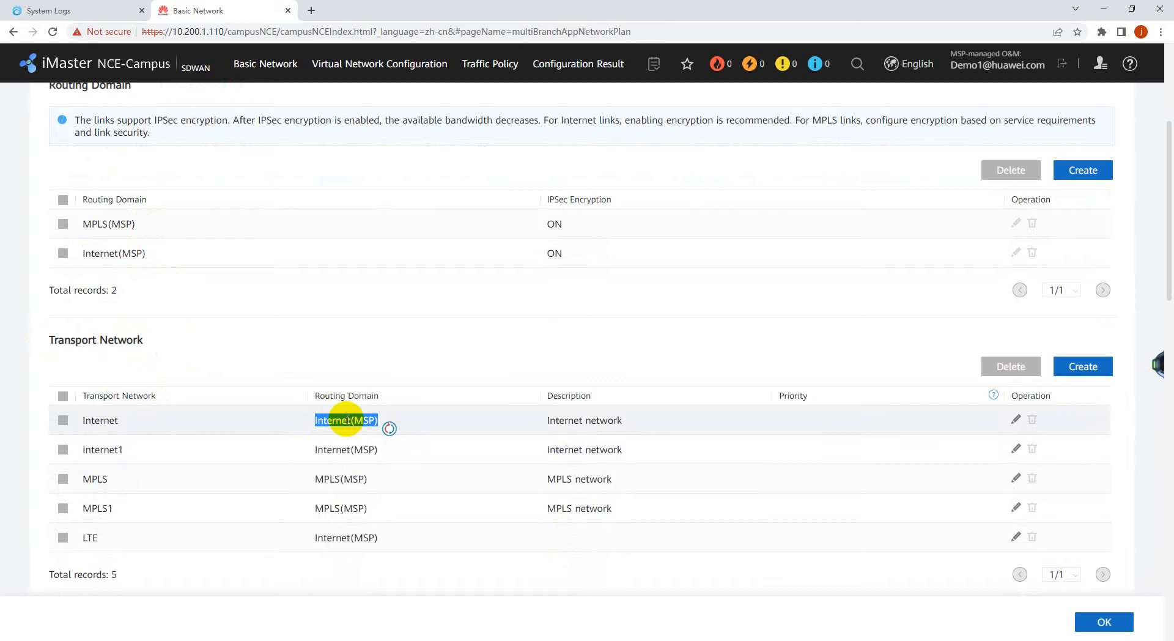
{"action": "left_click", "coordinate": [321, 422]}
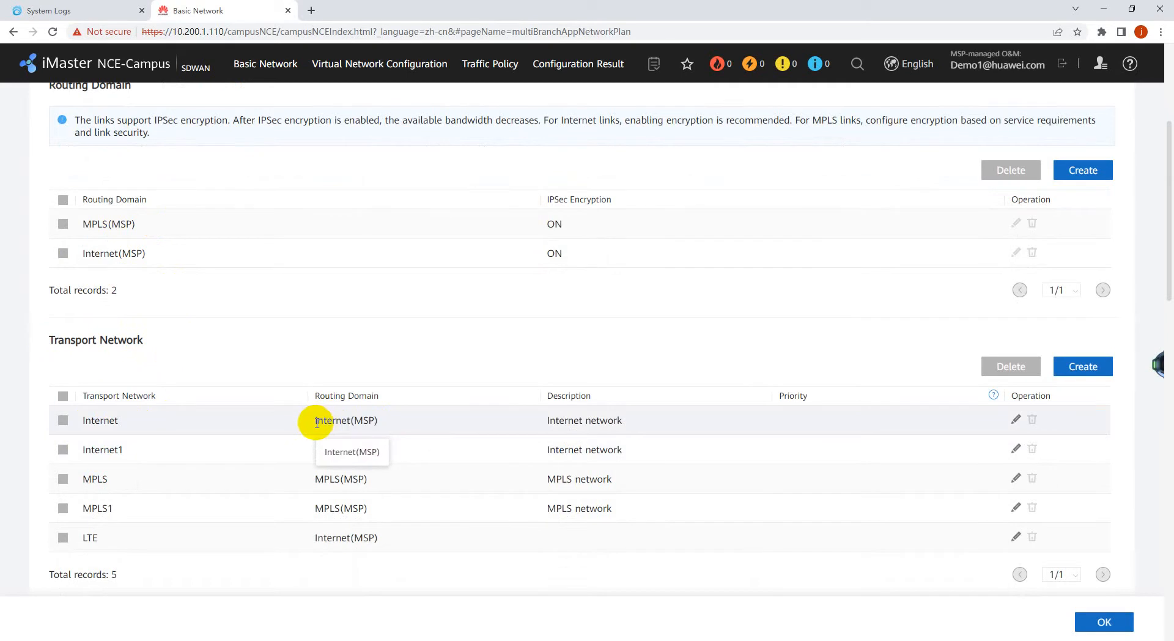
{"action": "left_click_drag", "start_coordinate": [316, 421], "coordinate": [372, 420]}
Examine the IPSec encryption parameters and the device activation security settings.
{"action": "scroll", "coordinate": [294, 480], "scroll_direction": "down", "scroll_amount": 5}
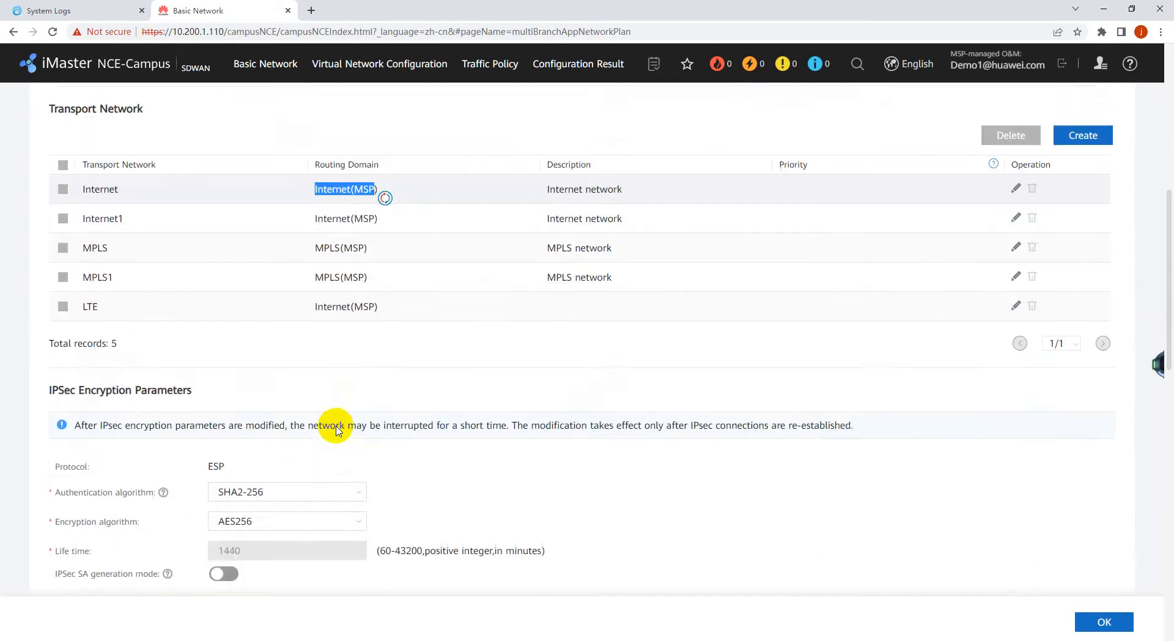
{"action": "left_click_drag", "start_coordinate": [193, 315], "coordinate": [47, 300]}
{"action": "left_click", "coordinate": [202, 323]}
{"action": "left_click_drag", "start_coordinate": [206, 324], "coordinate": [19, 312]}
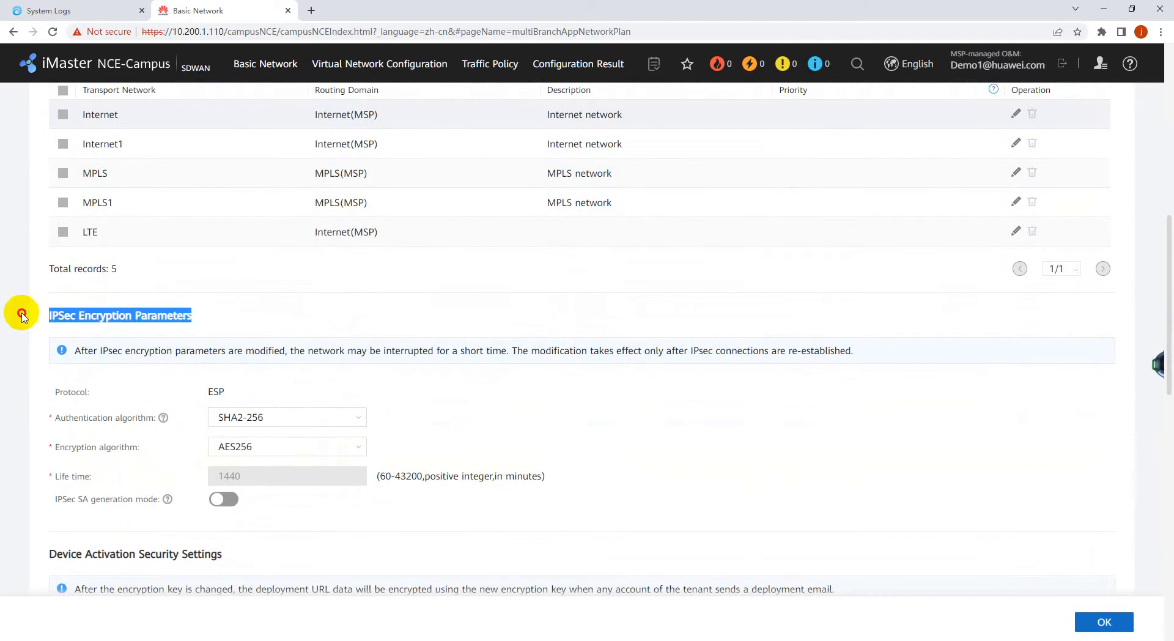
{"action": "scroll", "coordinate": [177, 324], "scroll_direction": "down", "scroll_amount": 1}
{"action": "scroll", "coordinate": [153, 313], "scroll_direction": "down", "scroll_amount": 4}
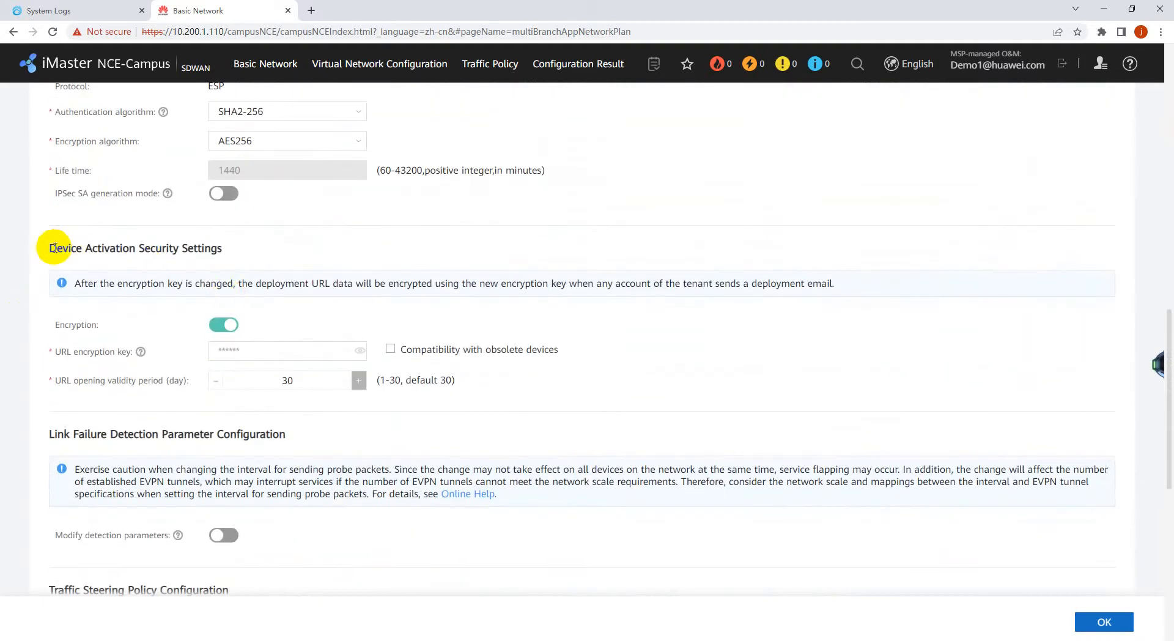
{"action": "left_click_drag", "start_coordinate": [53, 248], "coordinate": [225, 253]}
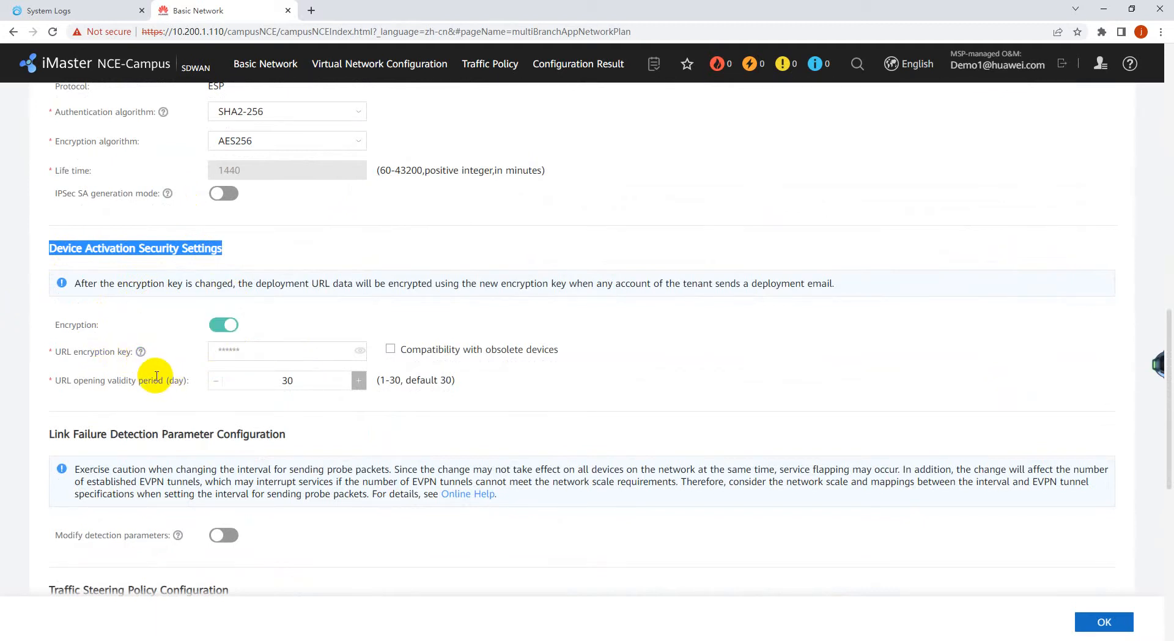
Examine the Link Failure Detection Parameter Configuration section.
{"action": "scroll", "coordinate": [154, 375], "scroll_direction": "down", "scroll_amount": 1}
{"action": "scroll", "coordinate": [150, 366], "scroll_direction": "down", "scroll_amount": 2}
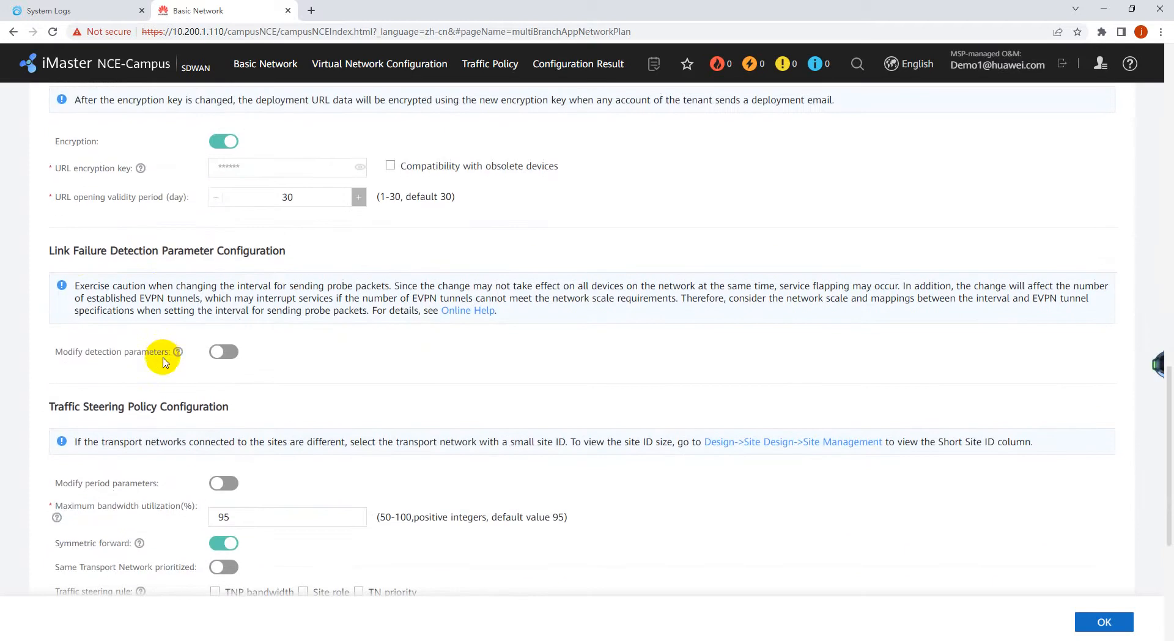
{"action": "left_click_drag", "start_coordinate": [49, 250], "coordinate": [288, 252]}
{"action": "left_click", "coordinate": [195, 255]}
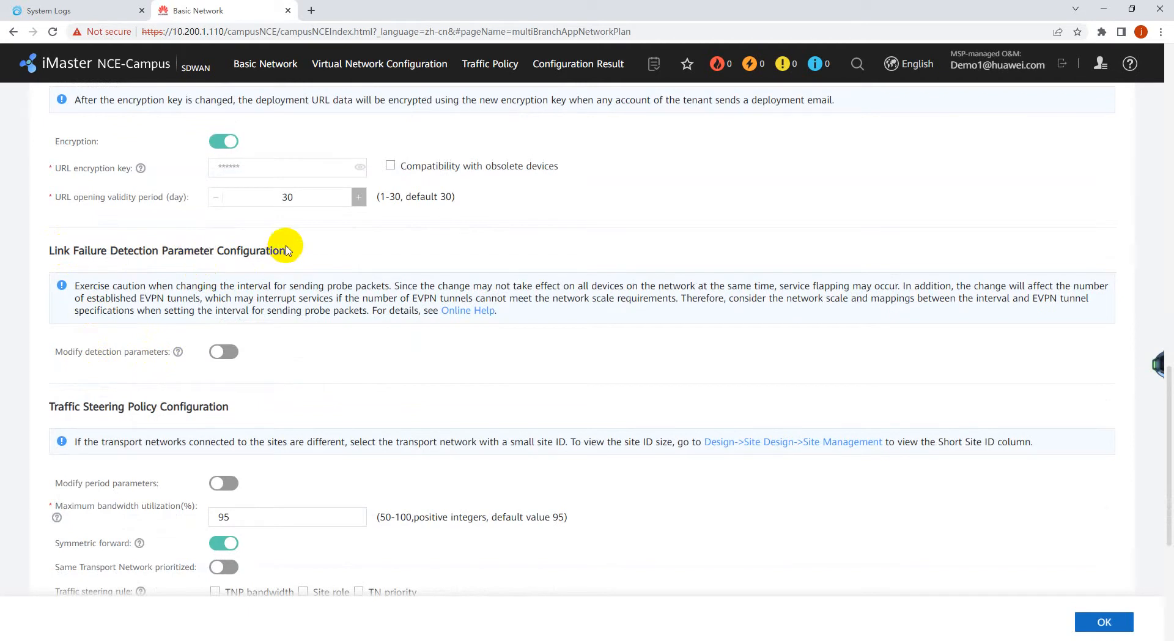
{"action": "left_click_drag", "start_coordinate": [287, 252], "coordinate": [49, 250]}
{"action": "left_click", "coordinate": [50, 252]}
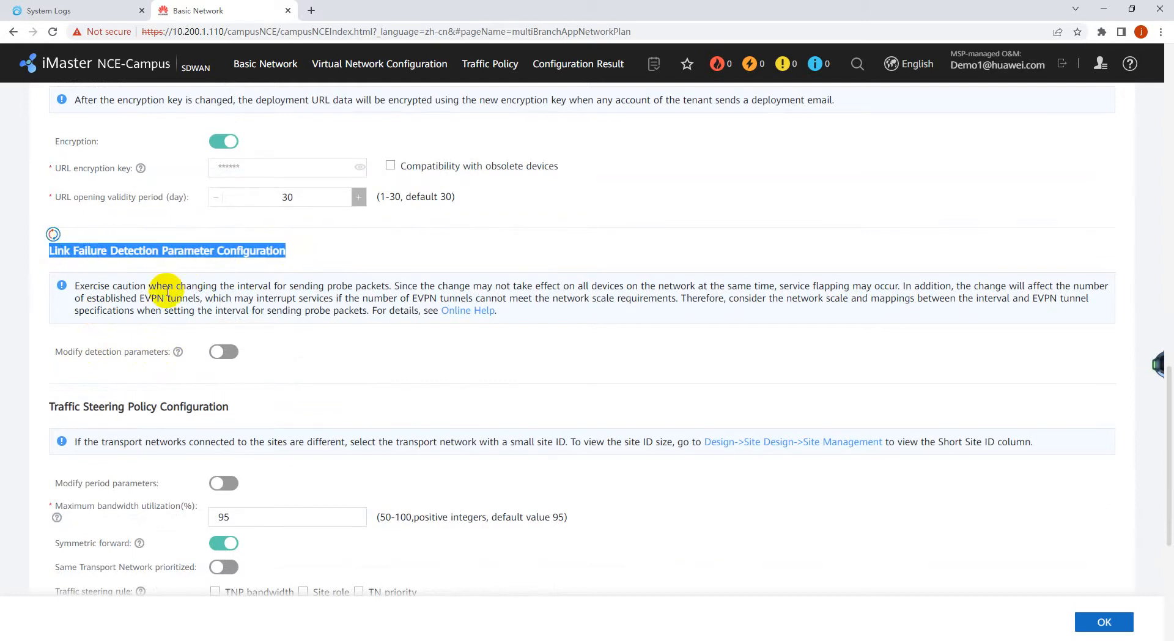
Enable detection parameter modification to examine the sending interval, failed detections and packet priority with their ranges, and disable it again.
{"action": "left_click", "coordinate": [224, 352]}
{"action": "left_click", "coordinate": [688, 384]}
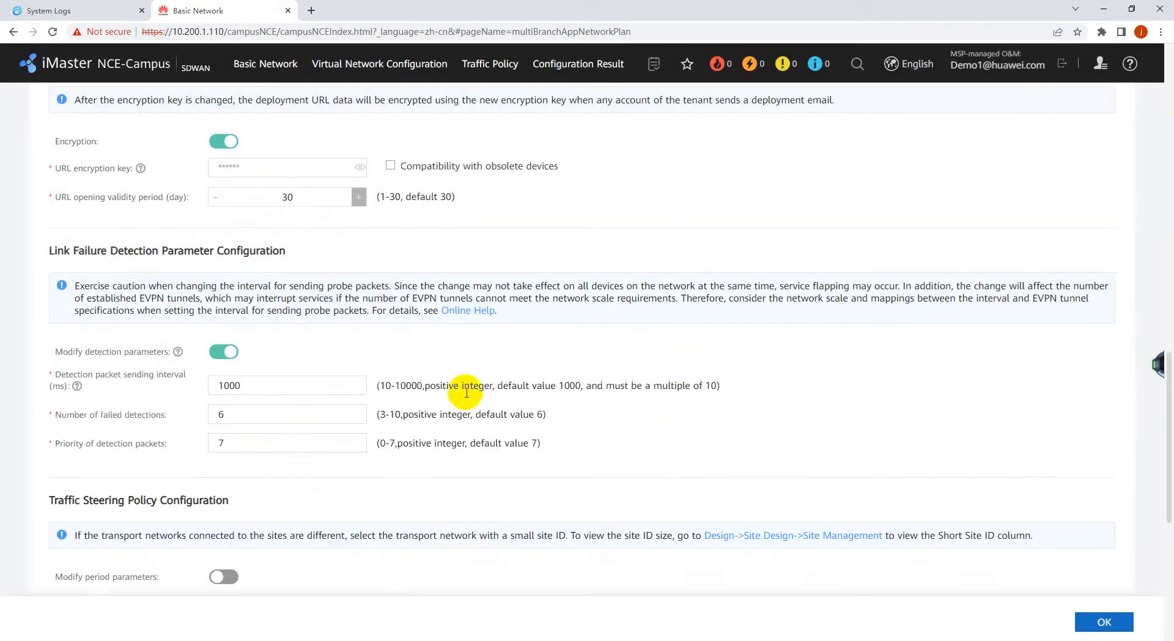
{"action": "scroll", "coordinate": [269, 379], "scroll_direction": "down", "scroll_amount": 2}
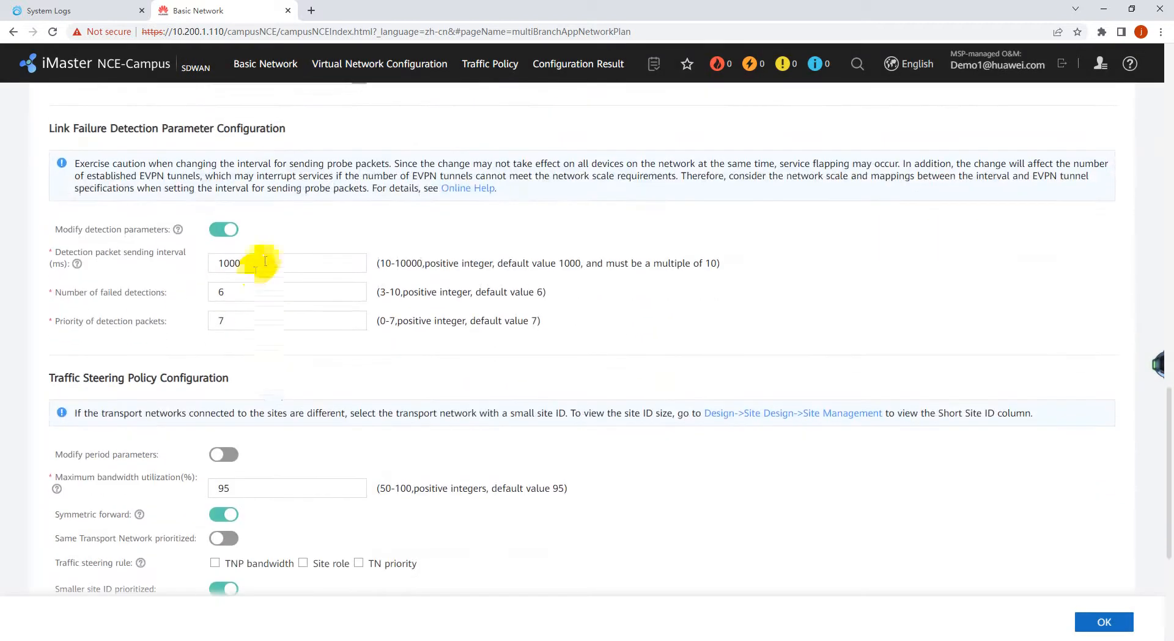
{"action": "double_click", "coordinate": [229, 263]}
{"action": "left_click", "coordinate": [267, 294]}
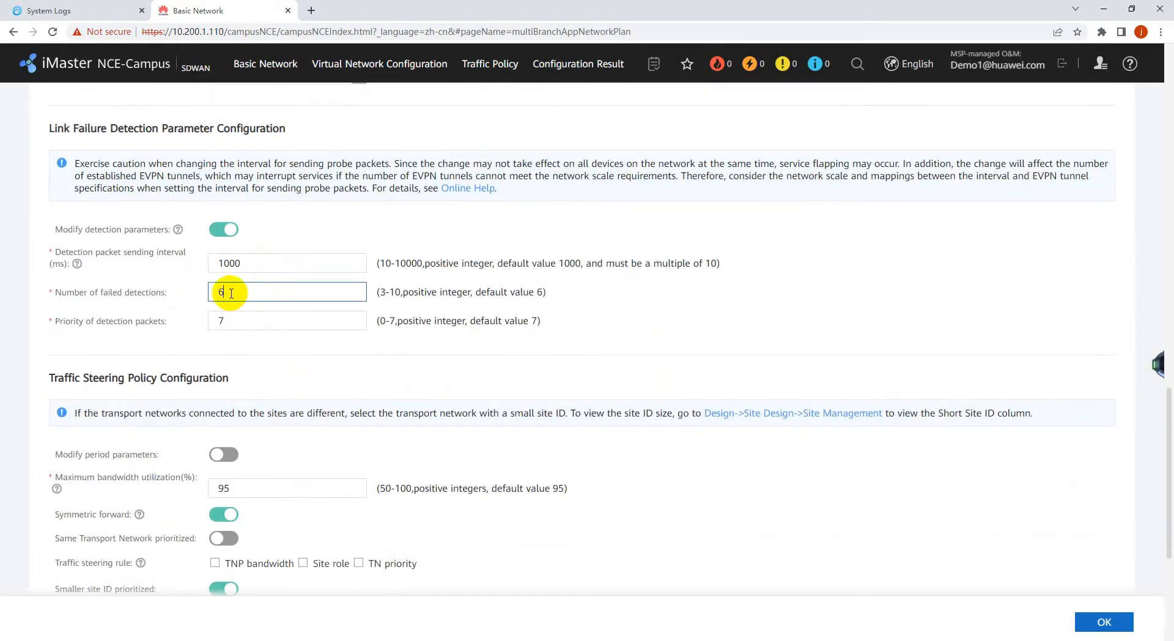
{"action": "double_click", "coordinate": [229, 319]}
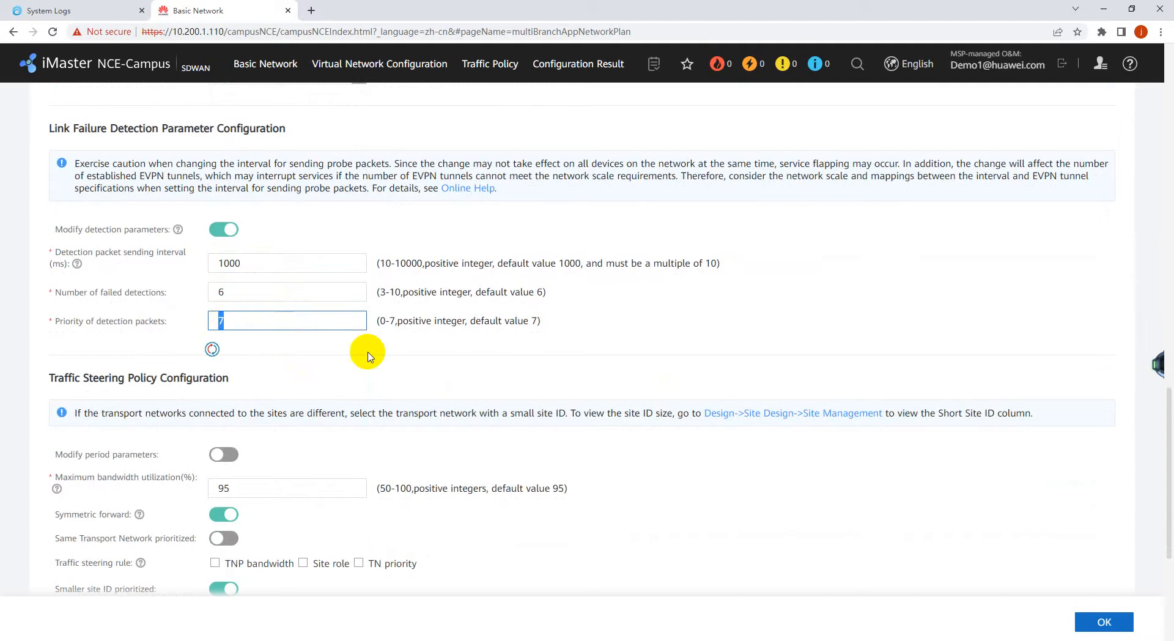
{"action": "left_click", "coordinate": [530, 341]}
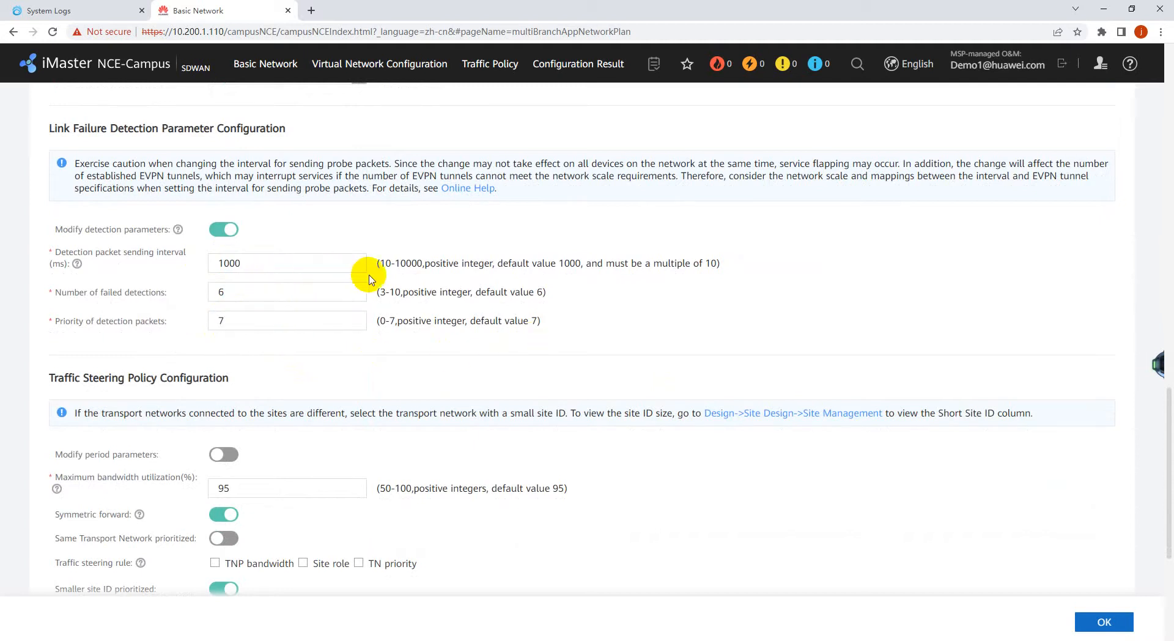
{"action": "scroll", "coordinate": [368, 279], "scroll_direction": "down", "scroll_amount": 1}
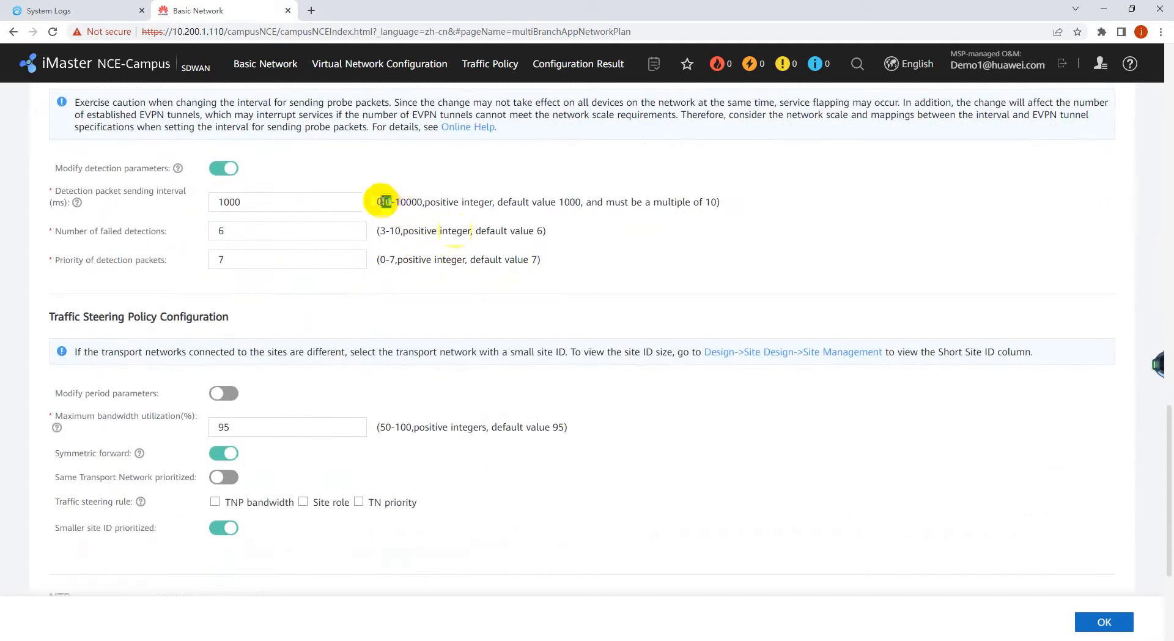
{"action": "left_click_drag", "start_coordinate": [376, 259], "coordinate": [386, 259]}
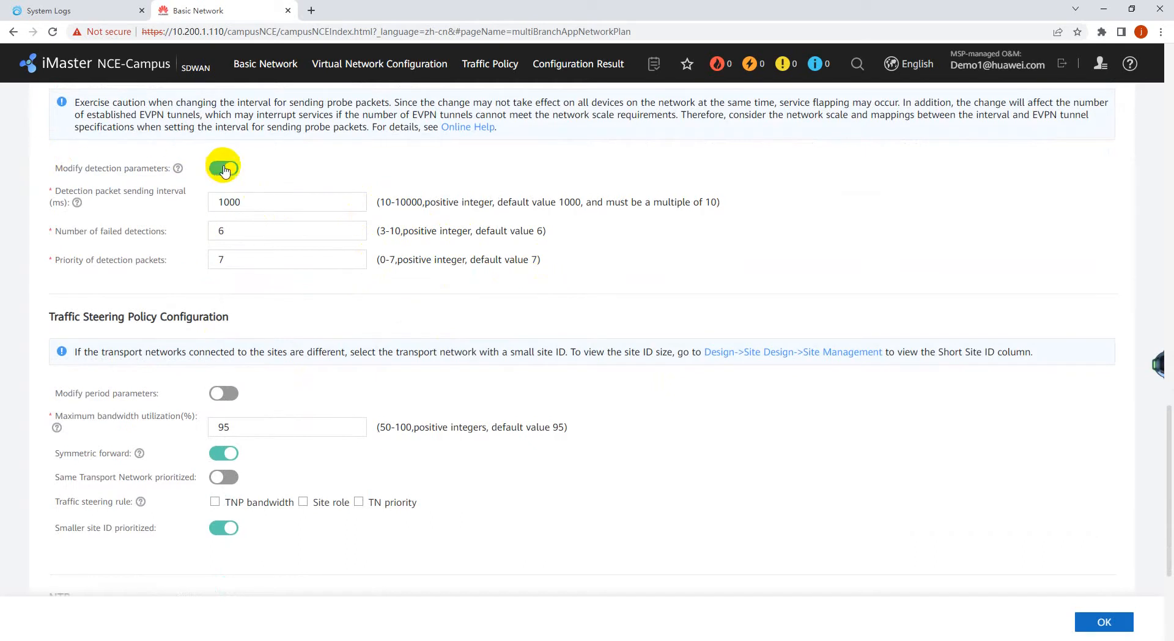
{"action": "left_click", "coordinate": [223, 169]}
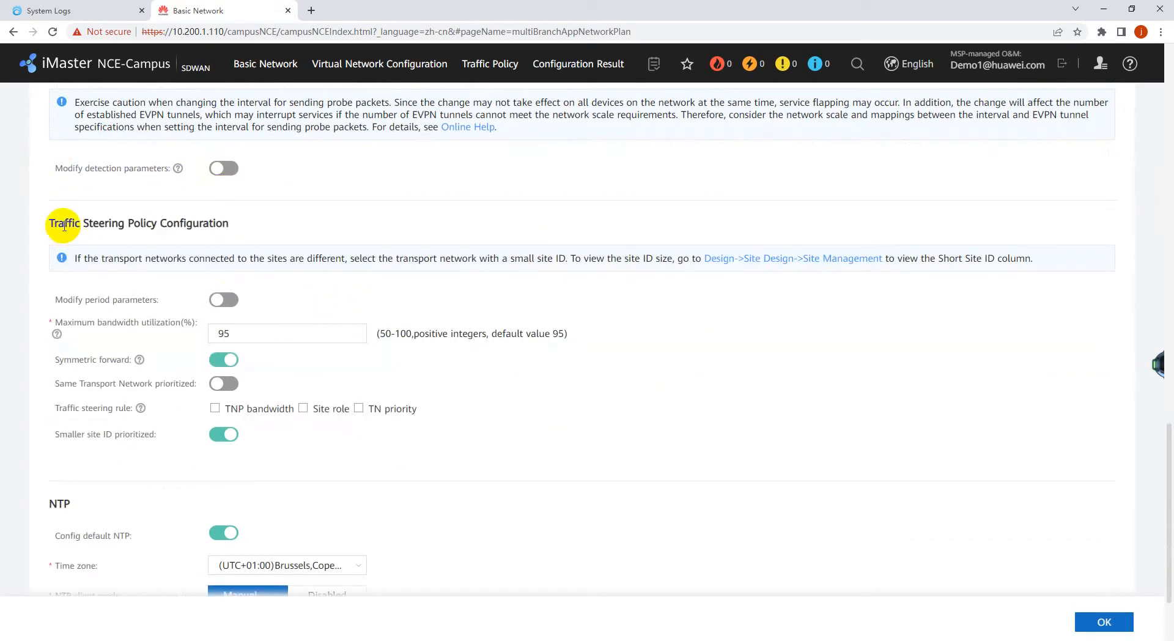
Examine the traffic steering policy settings for maximum bandwidth utilization, symmetric forwarding and same transport network priority.
{"action": "left_click_drag", "start_coordinate": [64, 226], "coordinate": [226, 227]}
{"action": "left_click", "coordinate": [186, 234]}
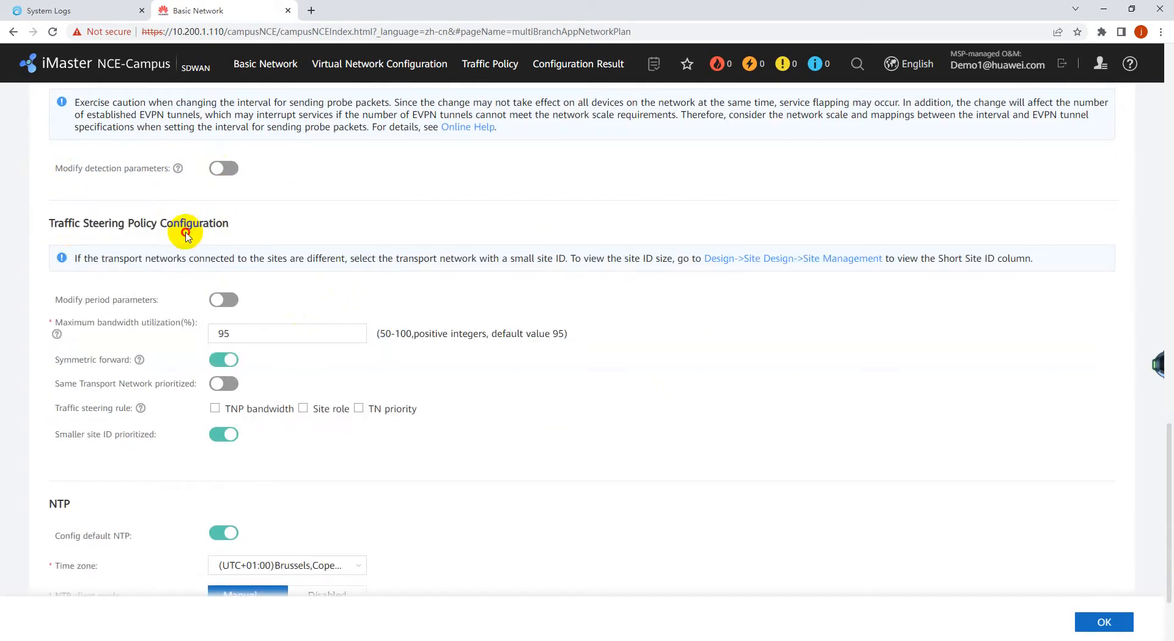
{"action": "scroll", "coordinate": [186, 235], "scroll_direction": "down", "scroll_amount": 1}
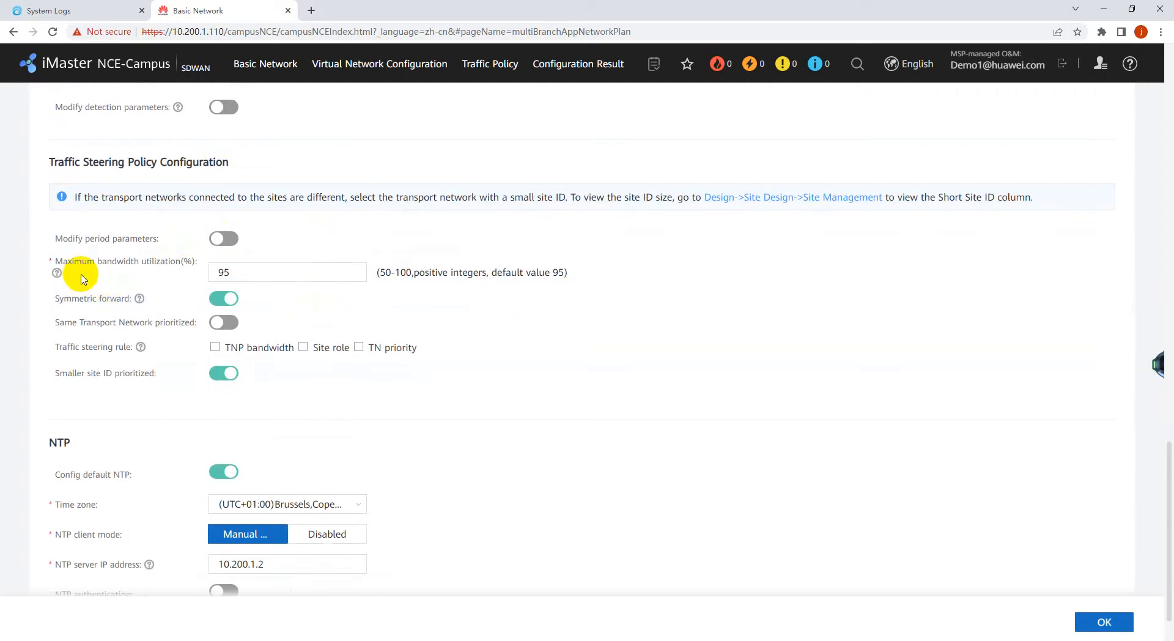
{"action": "double_click", "coordinate": [113, 262]}
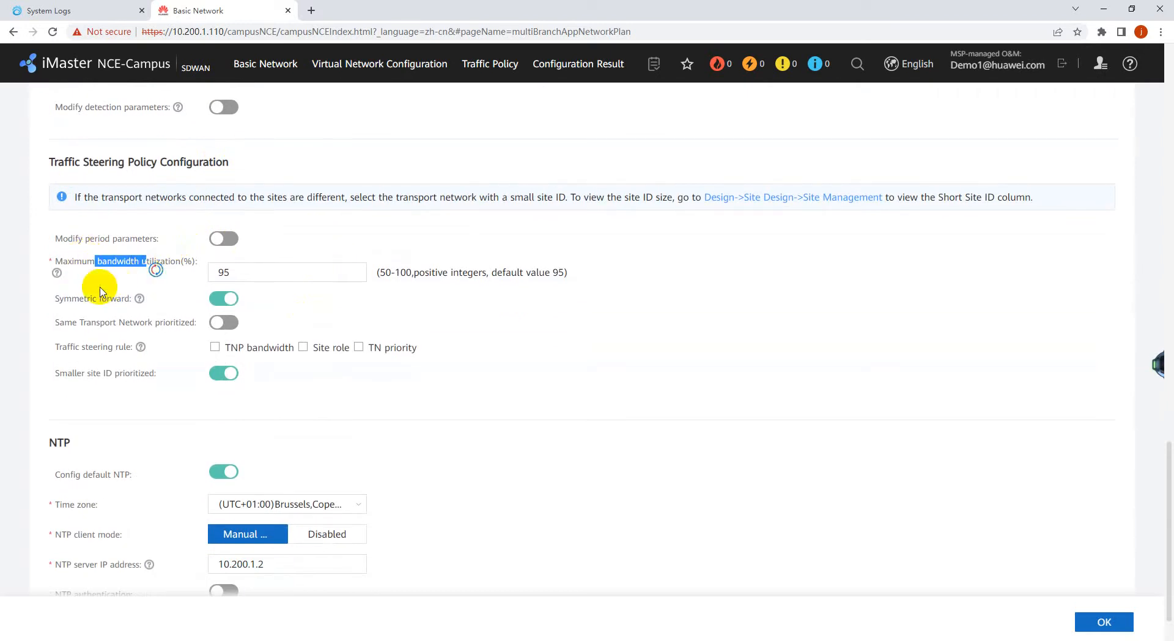
{"action": "left_click", "coordinate": [85, 293]}
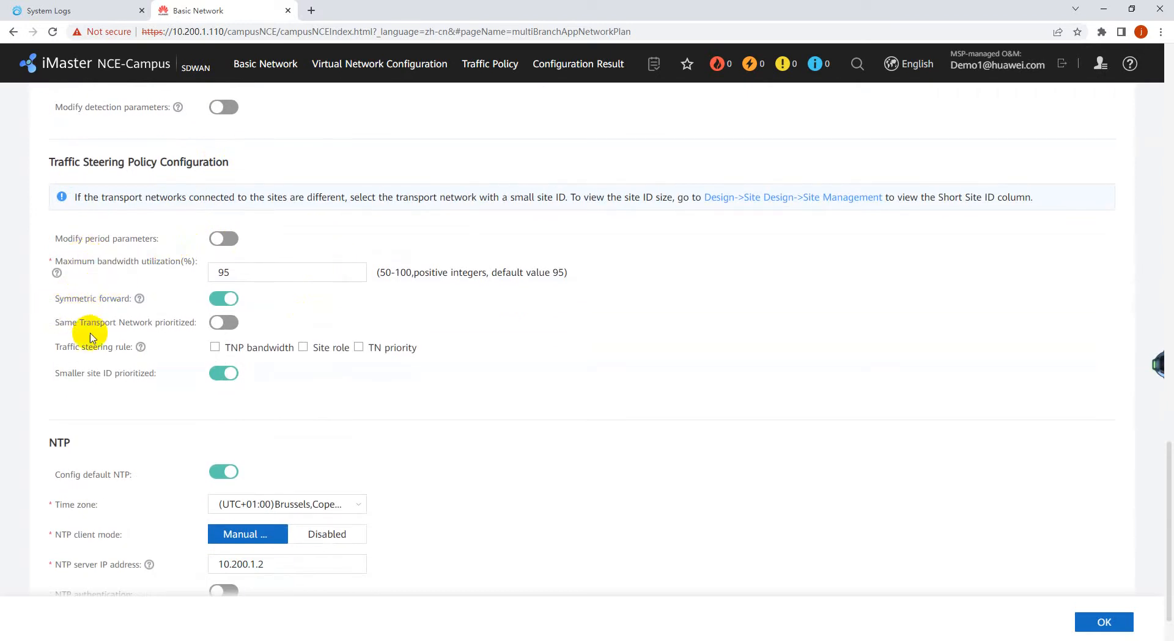
{"action": "left_click_drag", "start_coordinate": [54, 299], "coordinate": [140, 305]}
{"action": "left_click", "coordinate": [66, 310]}
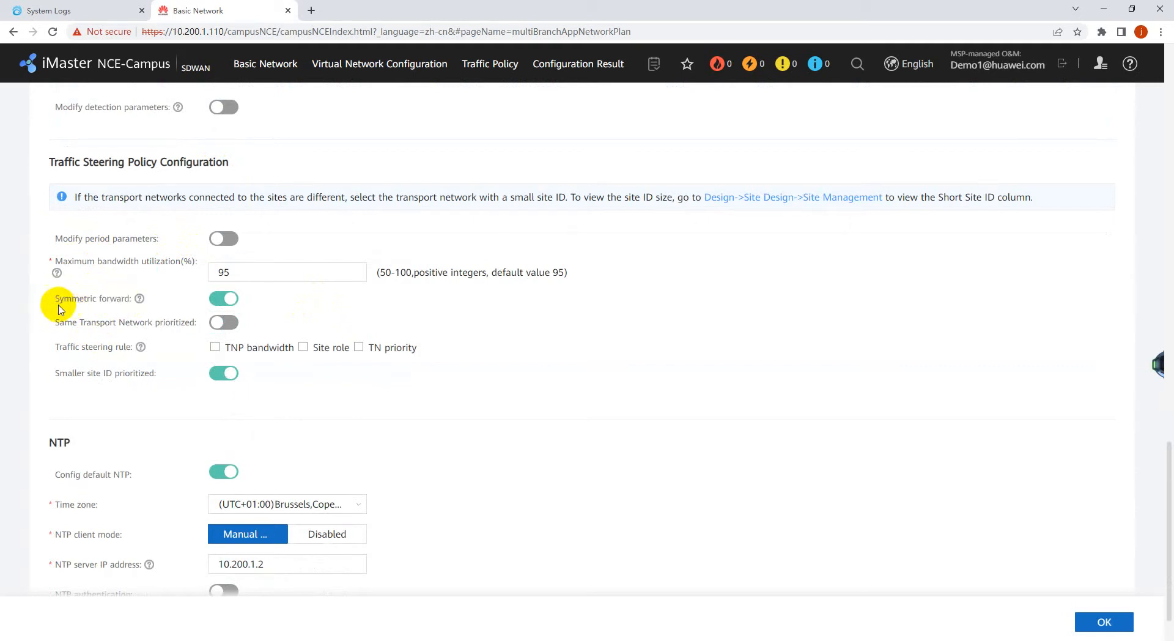
{"action": "left_click_drag", "start_coordinate": [56, 300], "coordinate": [132, 300]}
{"action": "left_click_drag", "start_coordinate": [55, 298], "coordinate": [134, 300]}
{"action": "left_click", "coordinate": [58, 325]}
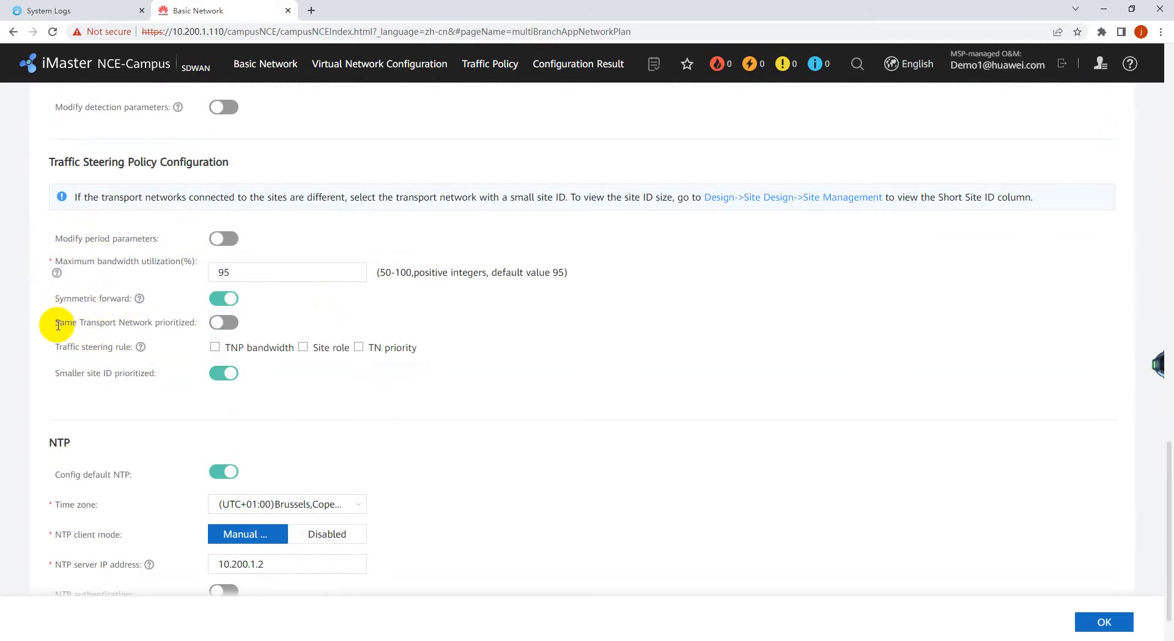
{"action": "left_click_drag", "start_coordinate": [53, 326], "coordinate": [195, 325]}
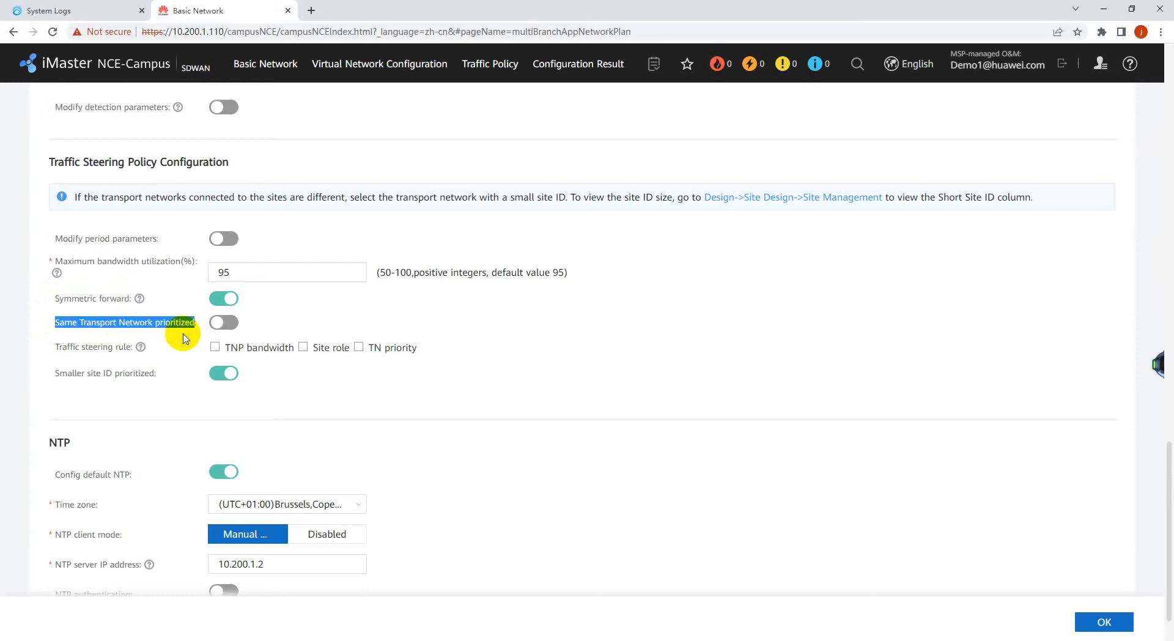
Return to the Transport Network list in the physical network configuration.
{"action": "scroll", "coordinate": [175, 337], "scroll_direction": "up", "scroll_amount": 4}
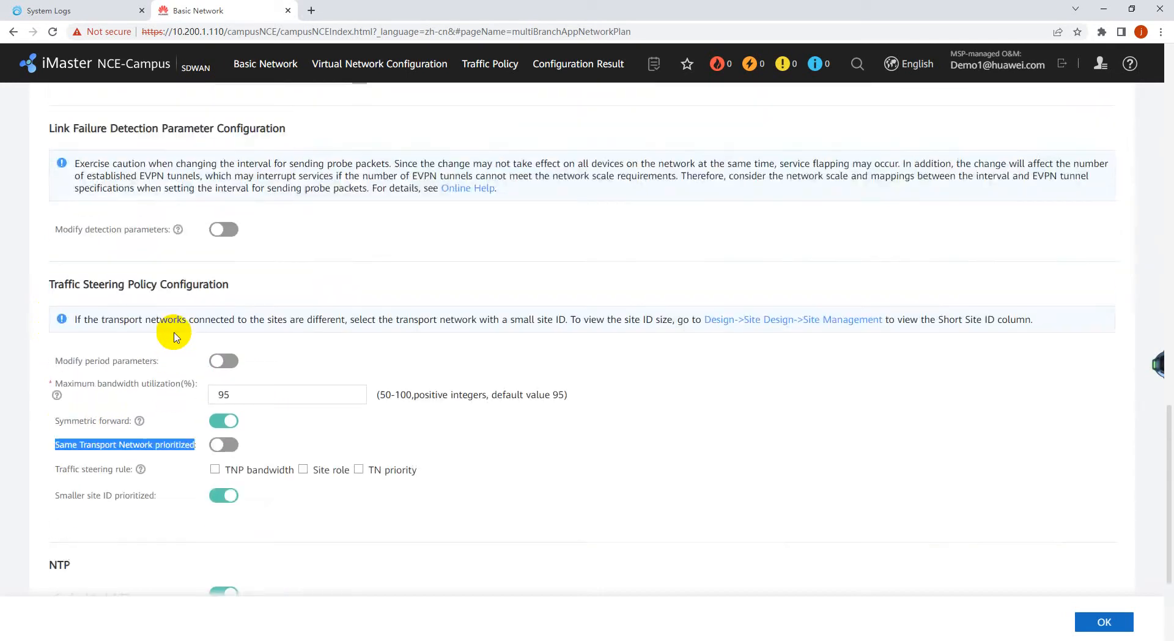
{"action": "scroll", "coordinate": [174, 336], "scroll_direction": "up", "scroll_amount": 9}
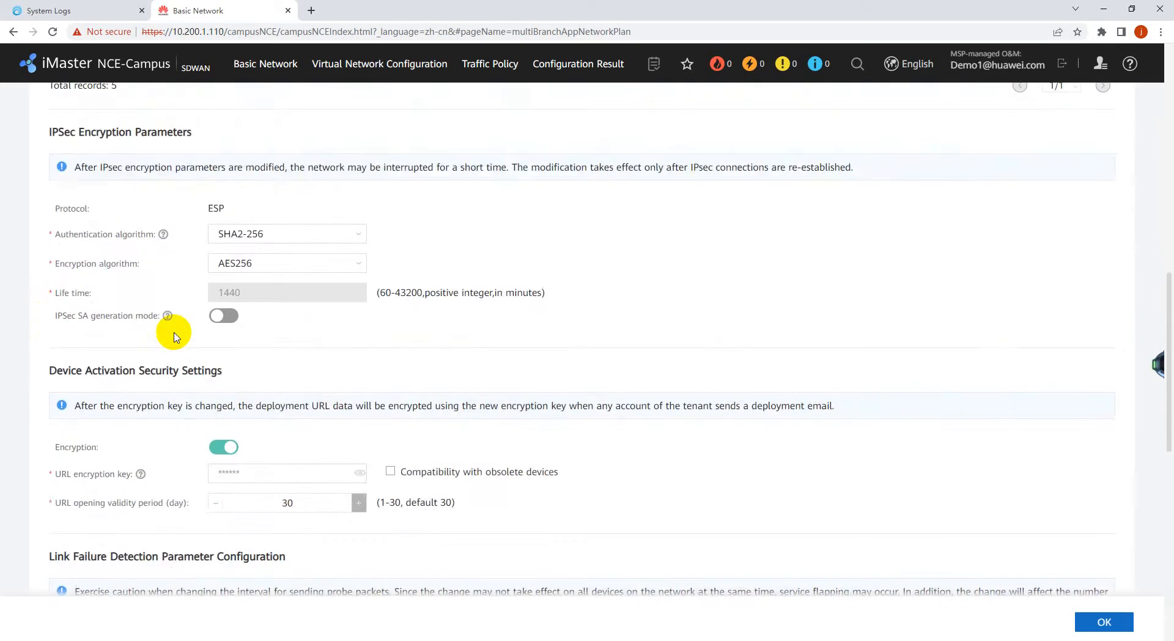
{"action": "scroll", "coordinate": [174, 337], "scroll_direction": "up", "scroll_amount": 1}
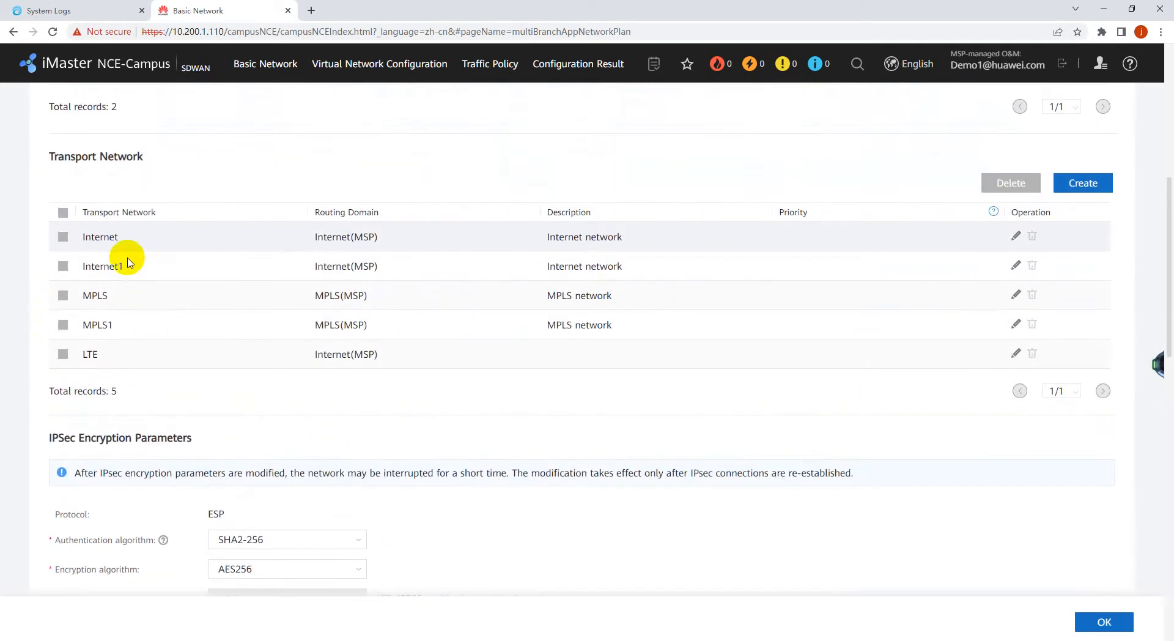
Review the Internet transport network entry, then enable the TN priority traffic steering rule to examine its priority setting and disable it again.
{"action": "left_click_drag", "start_coordinate": [120, 234], "coordinate": [87, 235]}
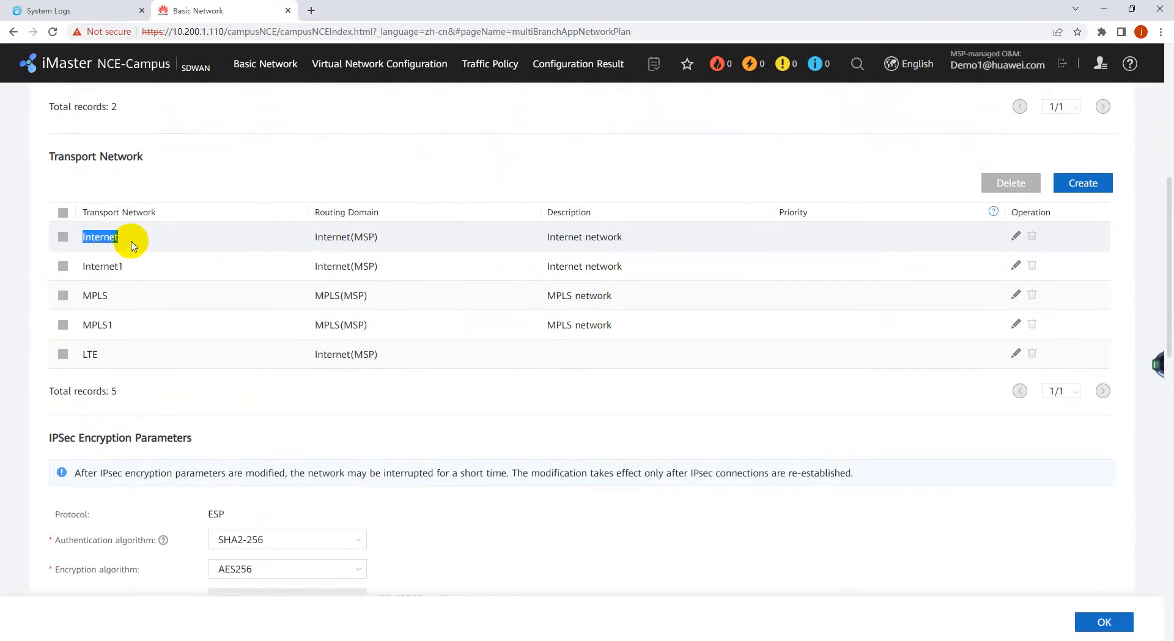
{"action": "left_click_drag", "start_coordinate": [123, 241], "coordinate": [87, 239]}
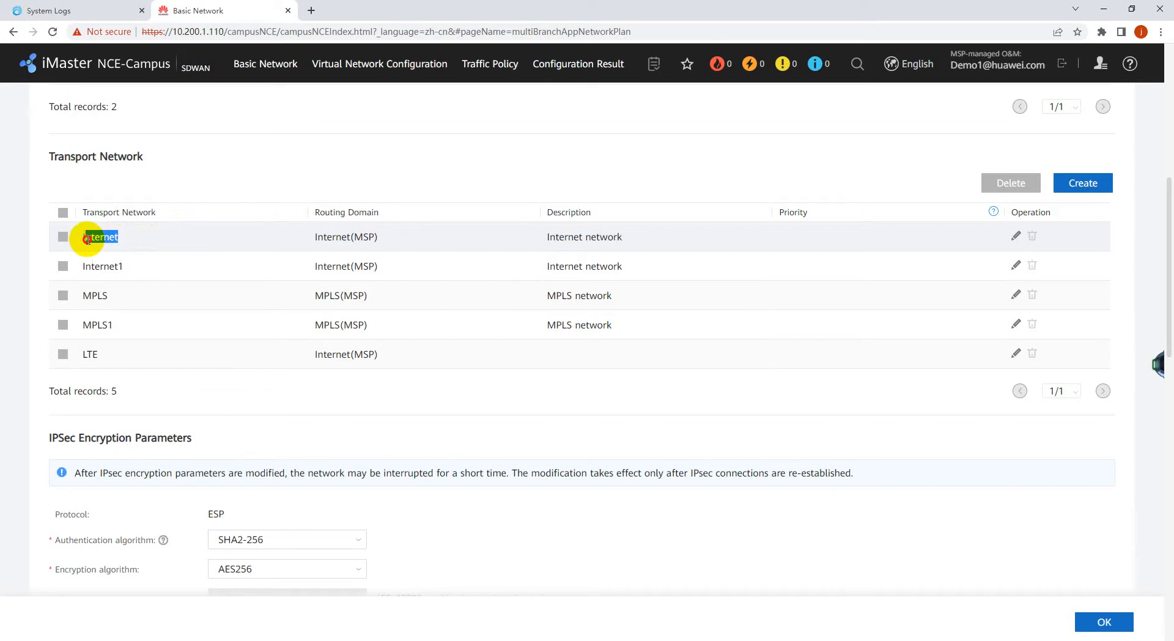
{"action": "scroll", "coordinate": [184, 253], "scroll_direction": "down", "scroll_amount": 12}
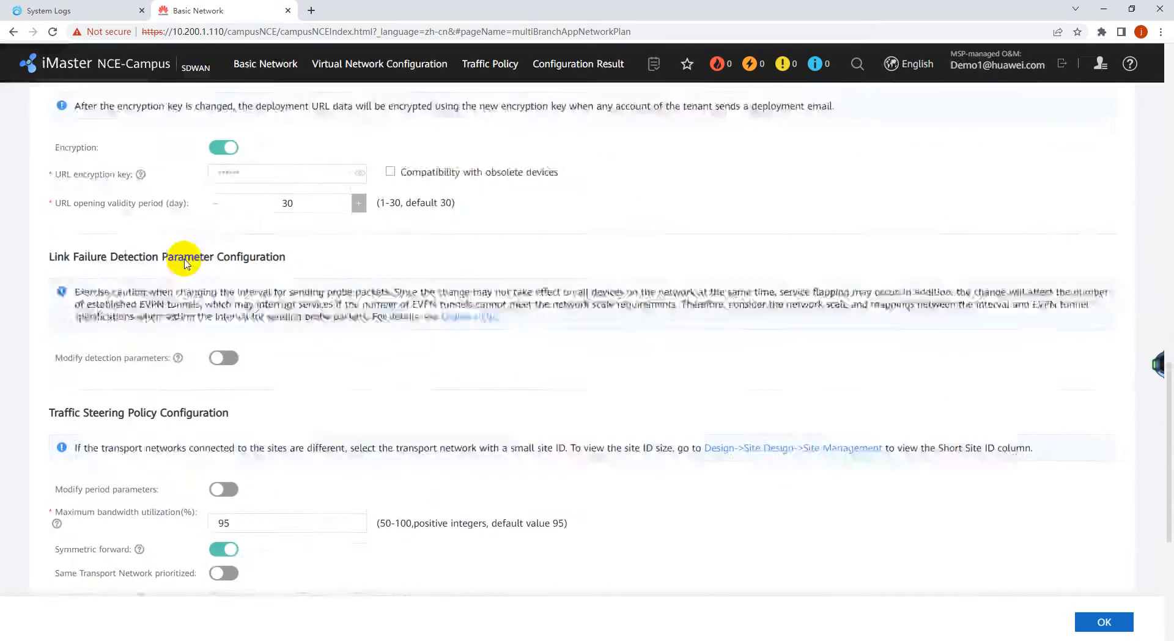
{"action": "scroll", "coordinate": [165, 344], "scroll_direction": "down", "scroll_amount": 3}
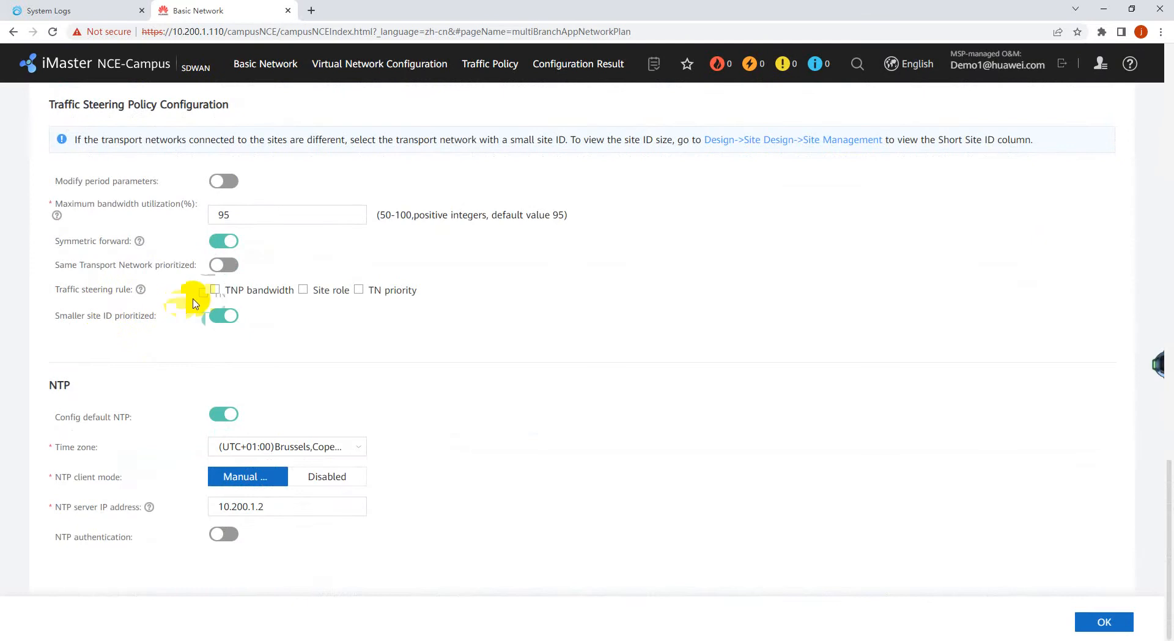
{"action": "left_click", "coordinate": [383, 290]}
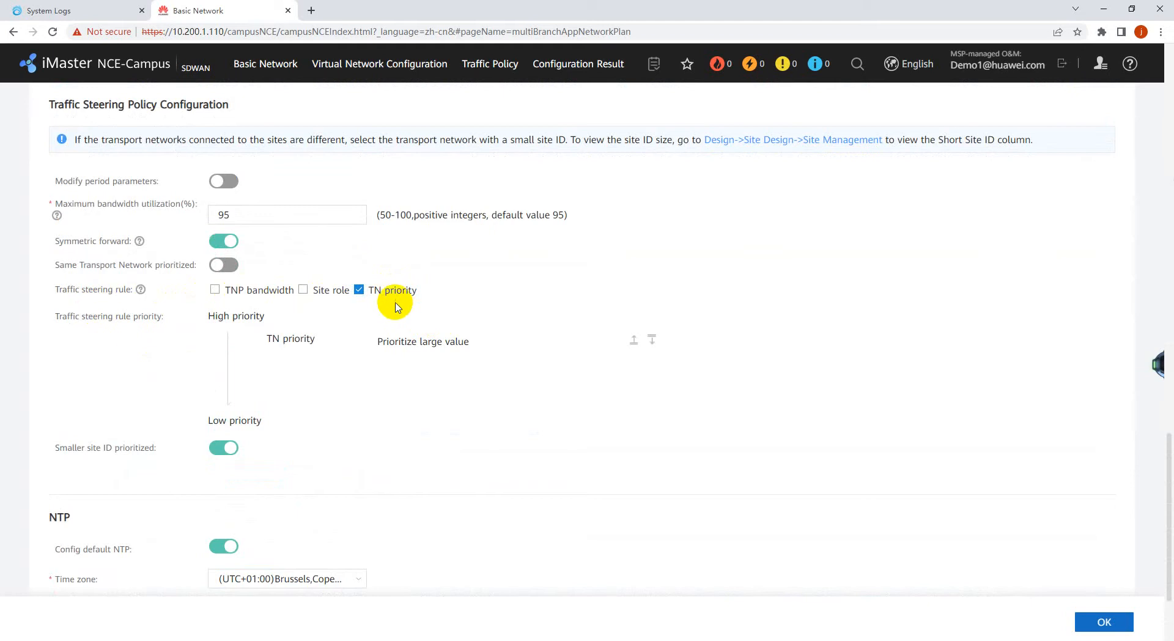
{"action": "left_click", "coordinate": [359, 290]}
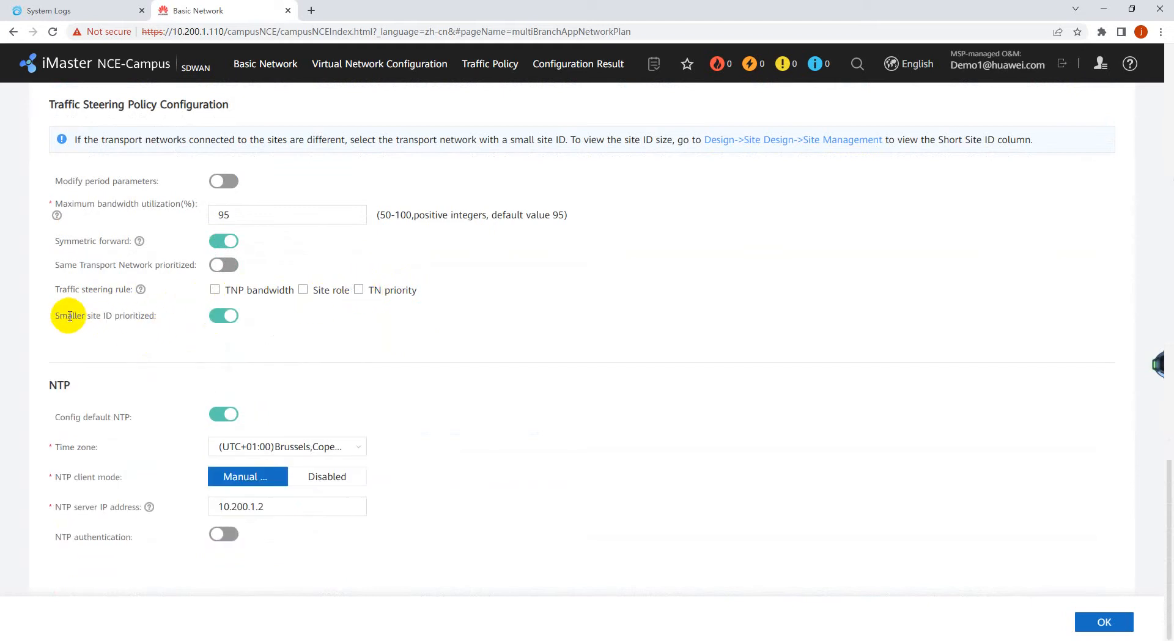
Examine the Smaller site ID prioritized option of the traffic steering policy and the NTP settings below it.
{"action": "left_click_drag", "start_coordinate": [160, 316], "coordinate": [47, 316]}
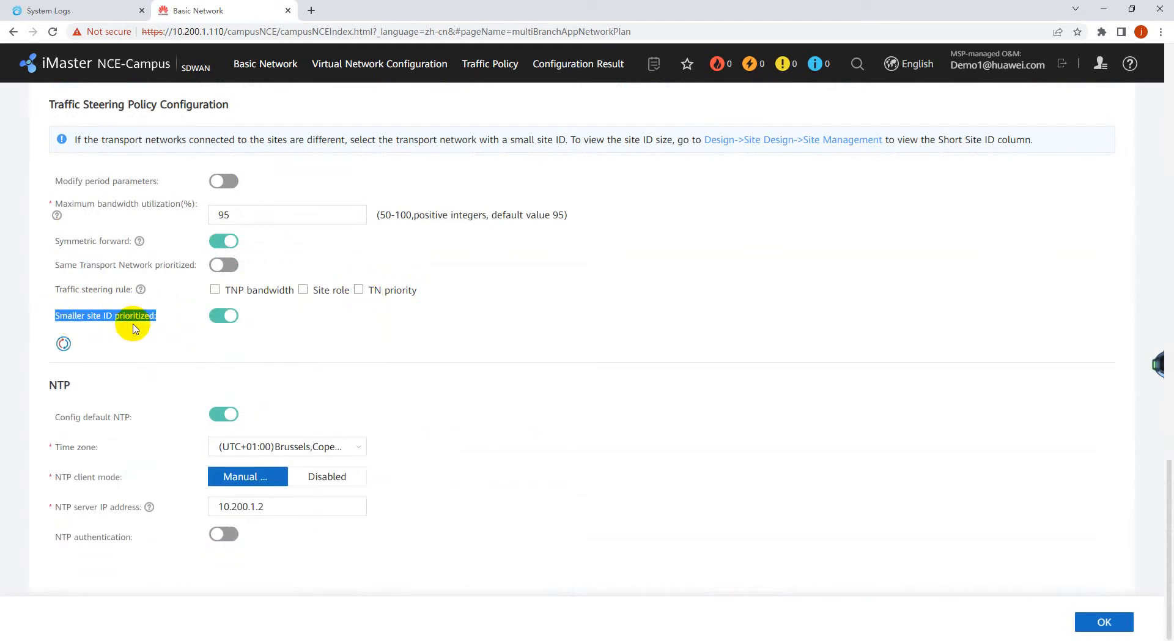
{"action": "left_click", "coordinate": [164, 324]}
{"action": "left_click_drag", "start_coordinate": [162, 318], "coordinate": [63, 318]}
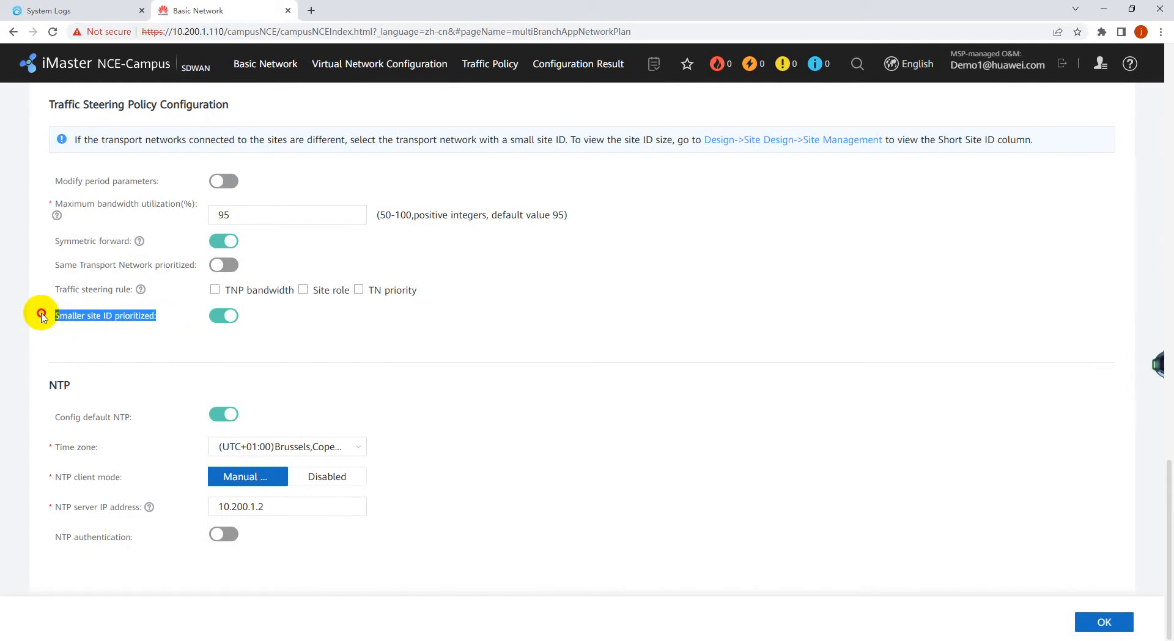
{"action": "left_click", "coordinate": [352, 378]}
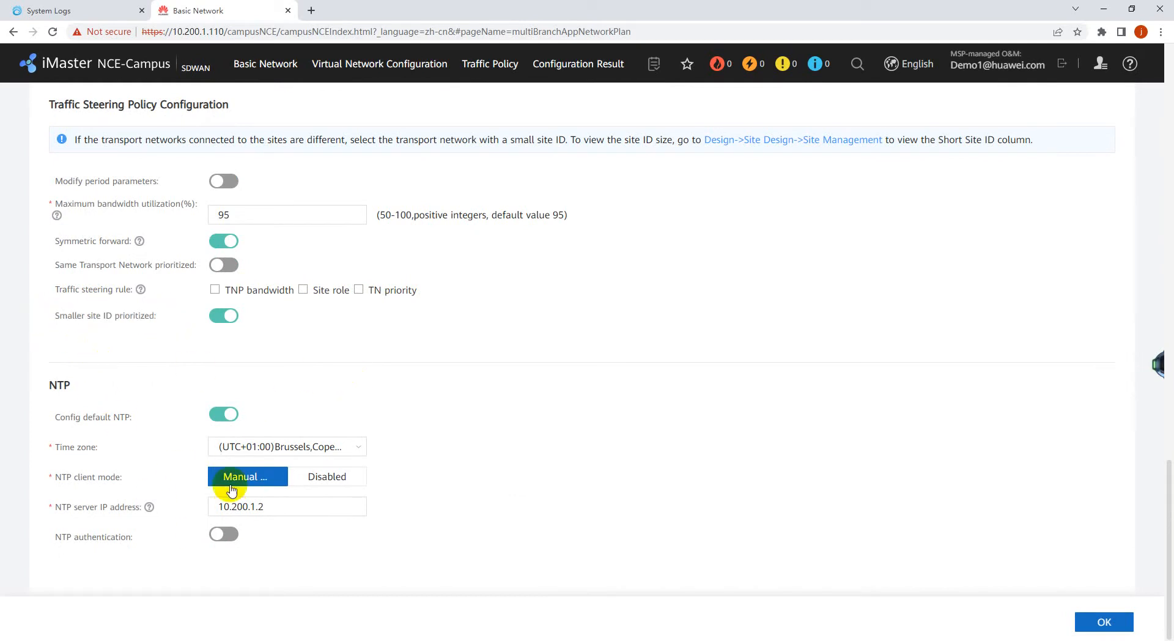
Open the Virtual Network global configuration and examine the routing protocol, AS number and community pool.
{"action": "scroll", "coordinate": [505, 470], "scroll_direction": "up", "scroll_amount": 15}
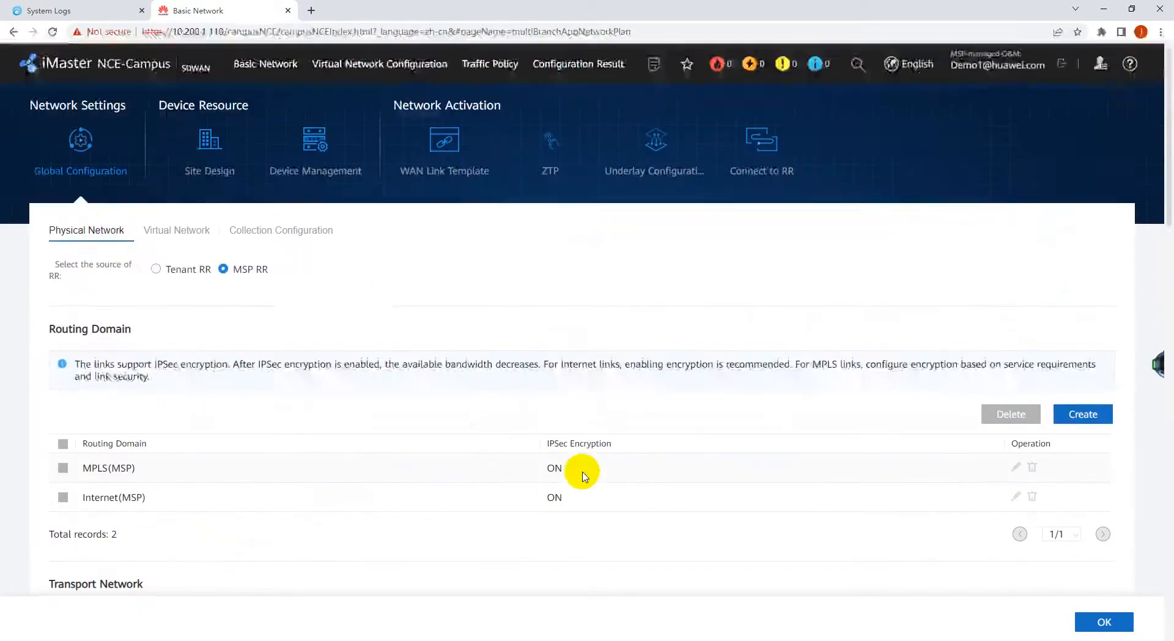
{"action": "left_click", "coordinate": [164, 229]}
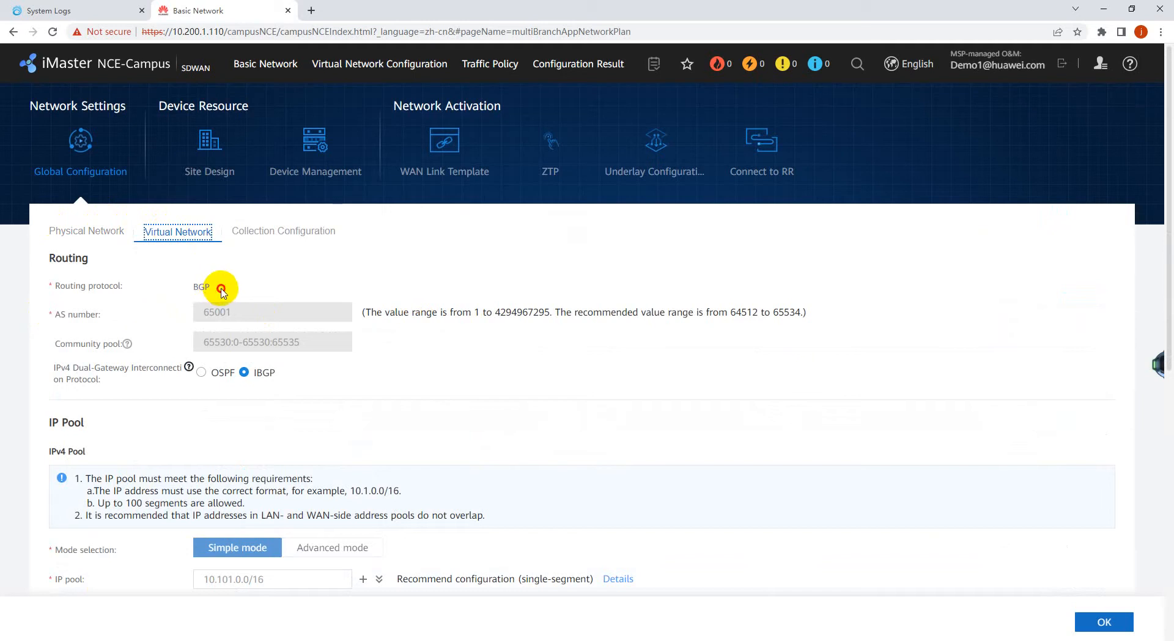
{"action": "left_click_drag", "start_coordinate": [221, 289], "coordinate": [195, 286]}
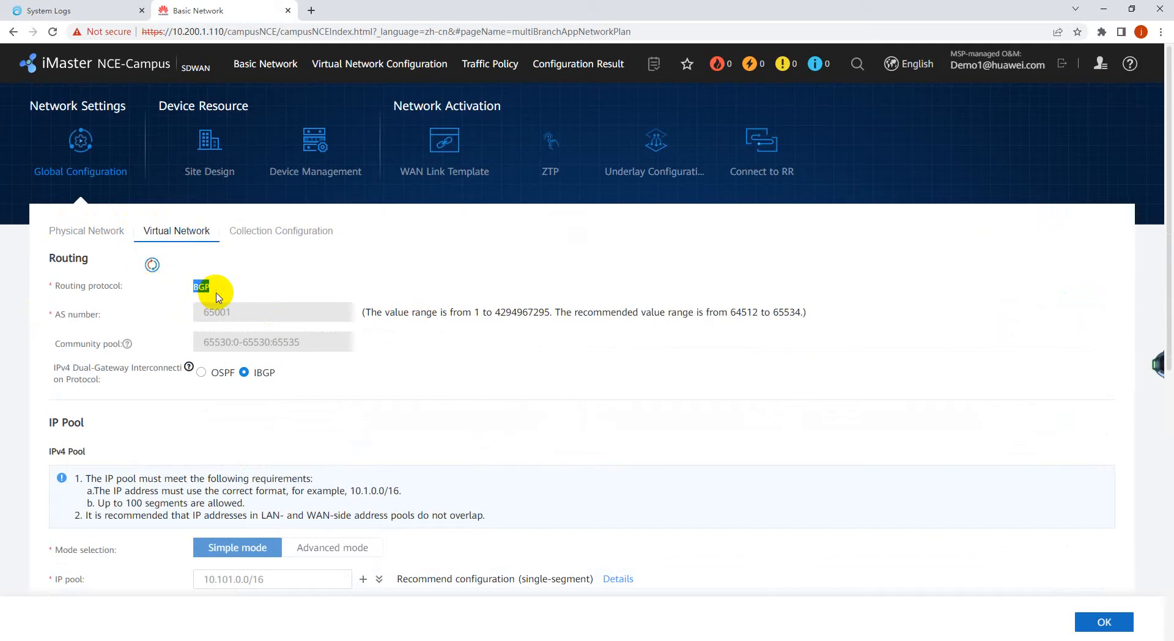
{"action": "scroll", "coordinate": [262, 308], "scroll_direction": "down", "scroll_amount": 1}
{"action": "left_click", "coordinate": [320, 280]}
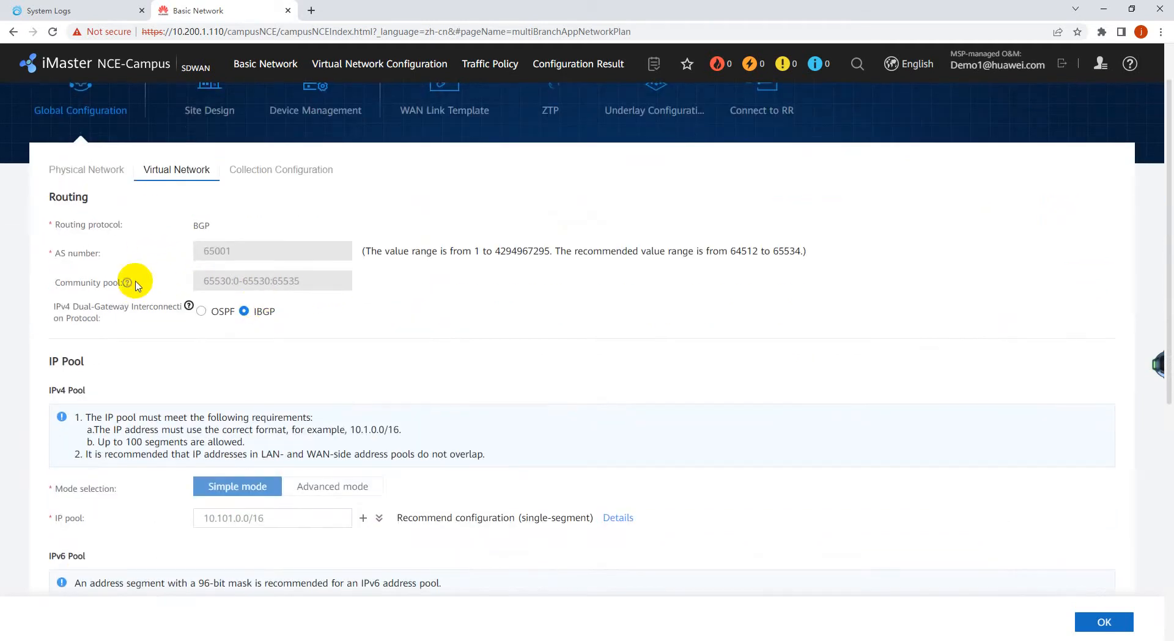
{"action": "left_click_drag", "start_coordinate": [299, 281], "coordinate": [196, 252]}
{"action": "left_click", "coordinate": [397, 320]}
Expand the IPv4 IP pool list in simple mode to examine its configured address segment.
{"action": "scroll", "coordinate": [502, 344], "scroll_direction": "down", "scroll_amount": 1}
{"action": "left_click", "coordinate": [468, 335]}
{"action": "scroll", "coordinate": [465, 339], "scroll_direction": "down", "scroll_amount": 1}
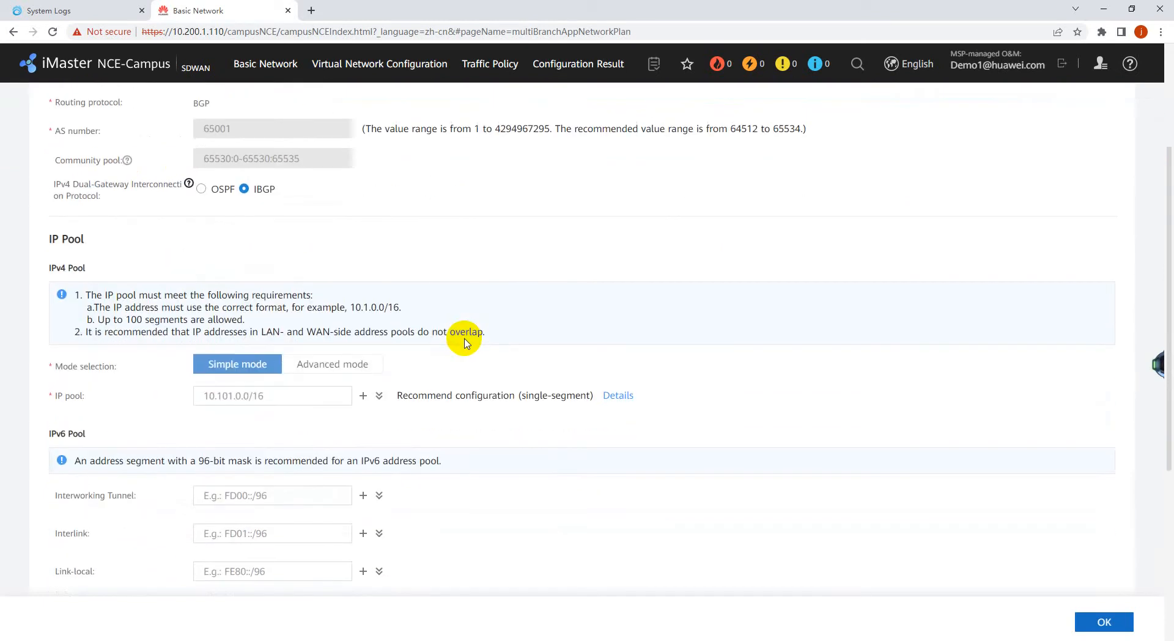
{"action": "left_click", "coordinate": [379, 397]}
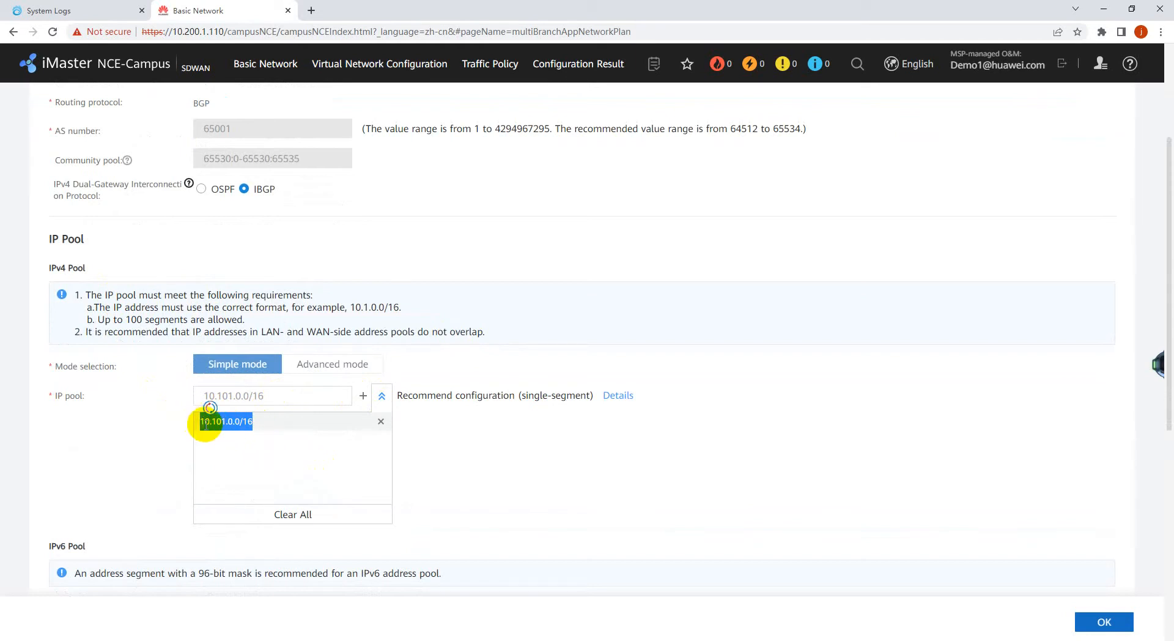
{"action": "left_click", "coordinate": [449, 467]}
Examine the IPv6 Pool fields and the DNS server group configuration of the virtual network.
{"action": "scroll", "coordinate": [449, 467], "scroll_direction": "down", "scroll_amount": 6}
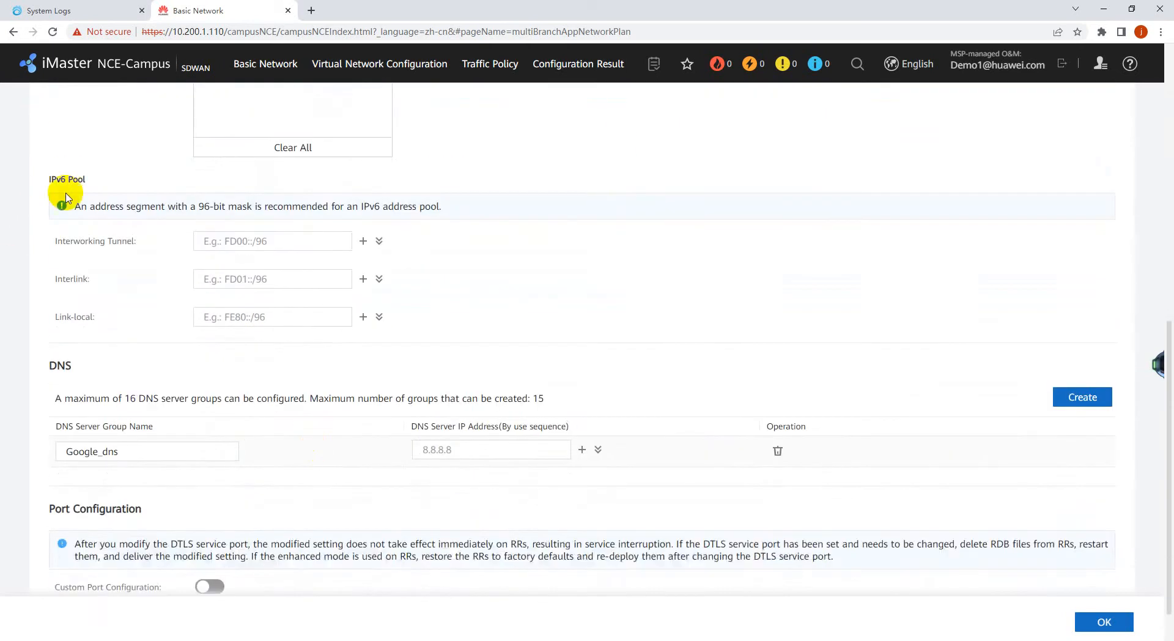
{"action": "left_click_drag", "start_coordinate": [88, 183], "coordinate": [37, 180]}
{"action": "left_click_drag", "start_coordinate": [116, 374], "coordinate": [39, 369]}
{"action": "left_click", "coordinate": [151, 379]}
{"action": "scroll", "coordinate": [151, 378], "scroll_direction": "down", "scroll_amount": 1}
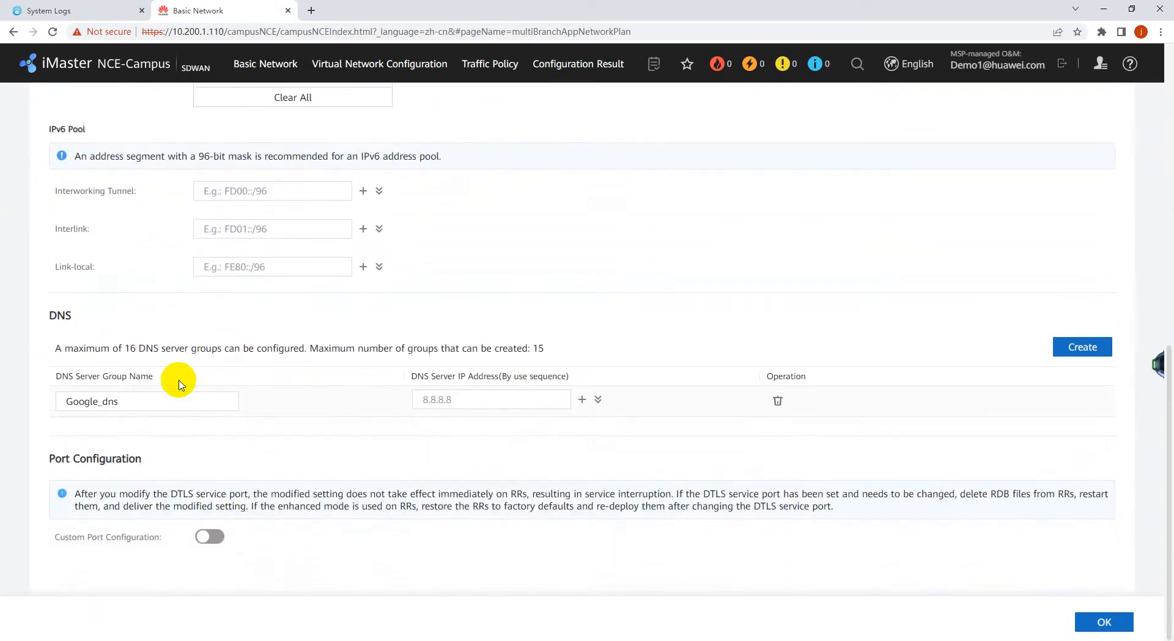
{"action": "left_click_drag", "start_coordinate": [80, 319], "coordinate": [48, 315]}
{"action": "left_click", "coordinate": [97, 321]}
{"action": "left_click", "coordinate": [97, 319]}
{"action": "left_click", "coordinate": [202, 332]}
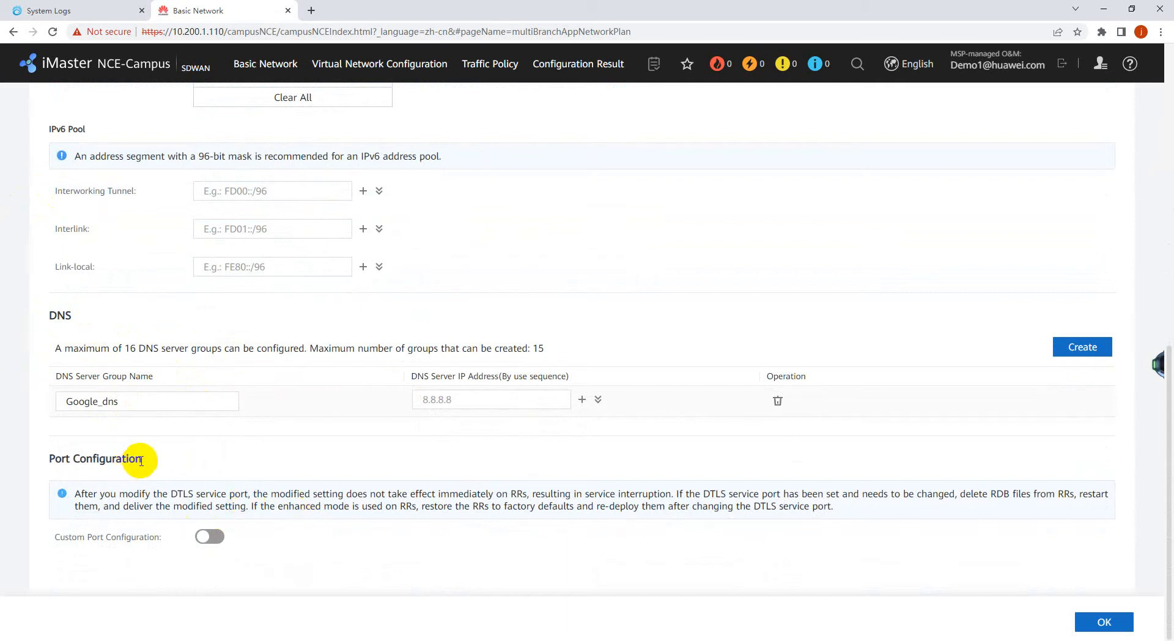
Enable custom port configuration to examine the DTLS and STUN server ports, and disable it again.
{"action": "left_click_drag", "start_coordinate": [141, 460], "coordinate": [48, 457]}
{"action": "left_click", "coordinate": [242, 477]}
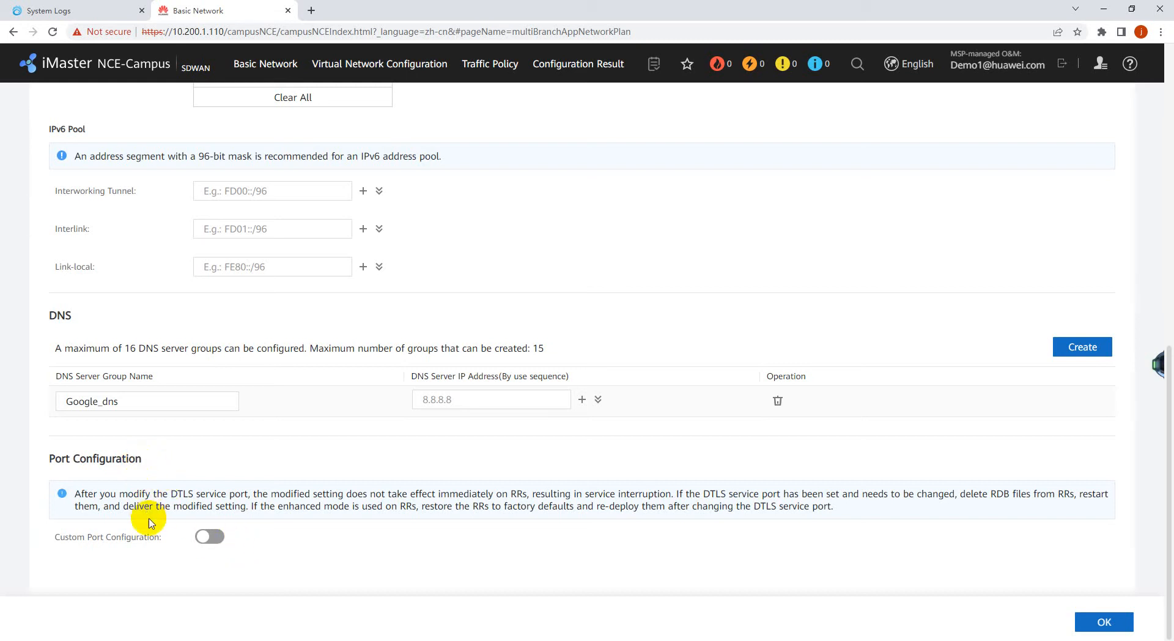
{"action": "left_click", "coordinate": [208, 536]}
{"action": "scroll", "coordinate": [257, 544], "scroll_direction": "down", "scroll_amount": 1}
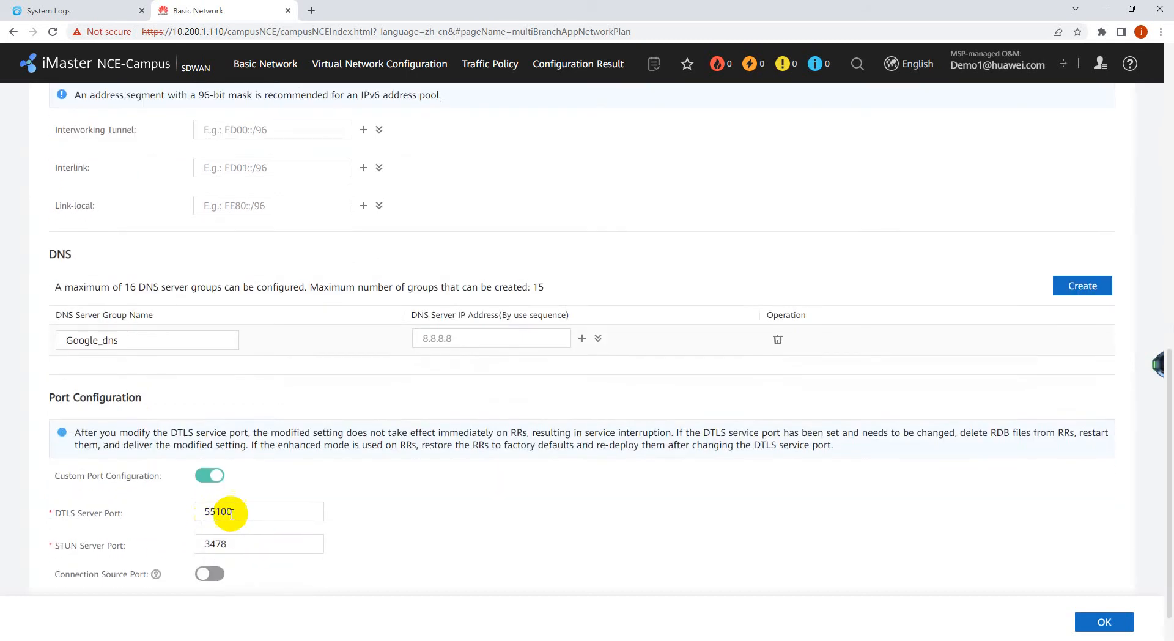
{"action": "double_click", "coordinate": [232, 511]}
{"action": "left_click", "coordinate": [230, 542]}
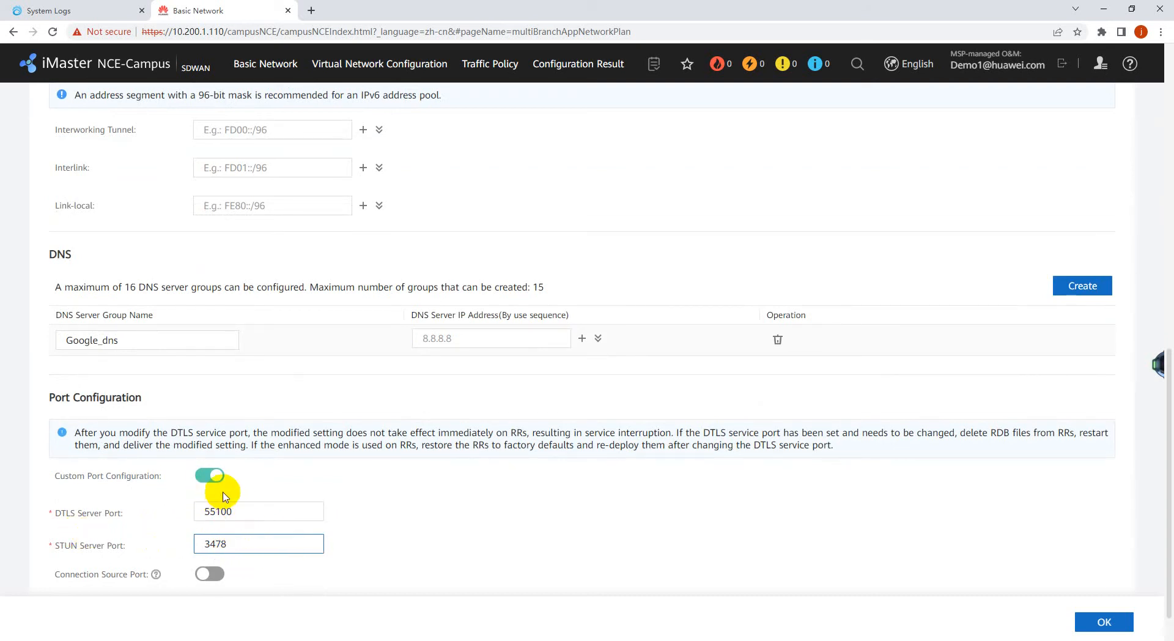
{"action": "left_click", "coordinate": [210, 475]}
Open the Collection Configuration and examine the application traffic, application quality and WAN link traffic switches.
{"action": "scroll", "coordinate": [325, 511], "scroll_direction": "up", "scroll_amount": 10}
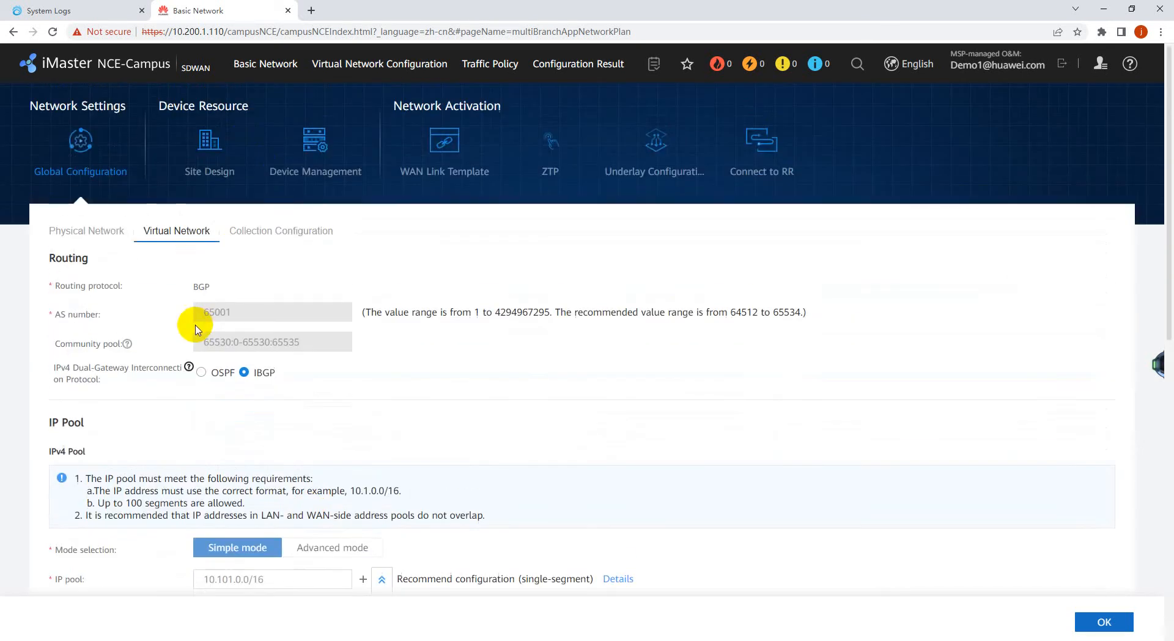
{"action": "left_click", "coordinate": [286, 231]}
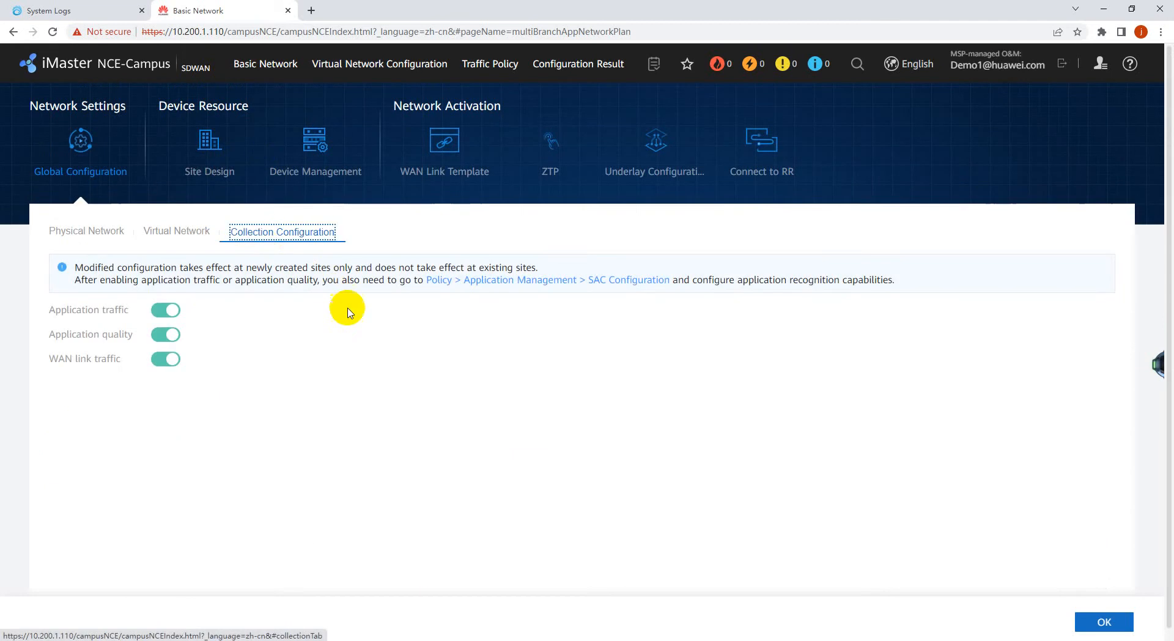
{"action": "left_click", "coordinate": [307, 393]}
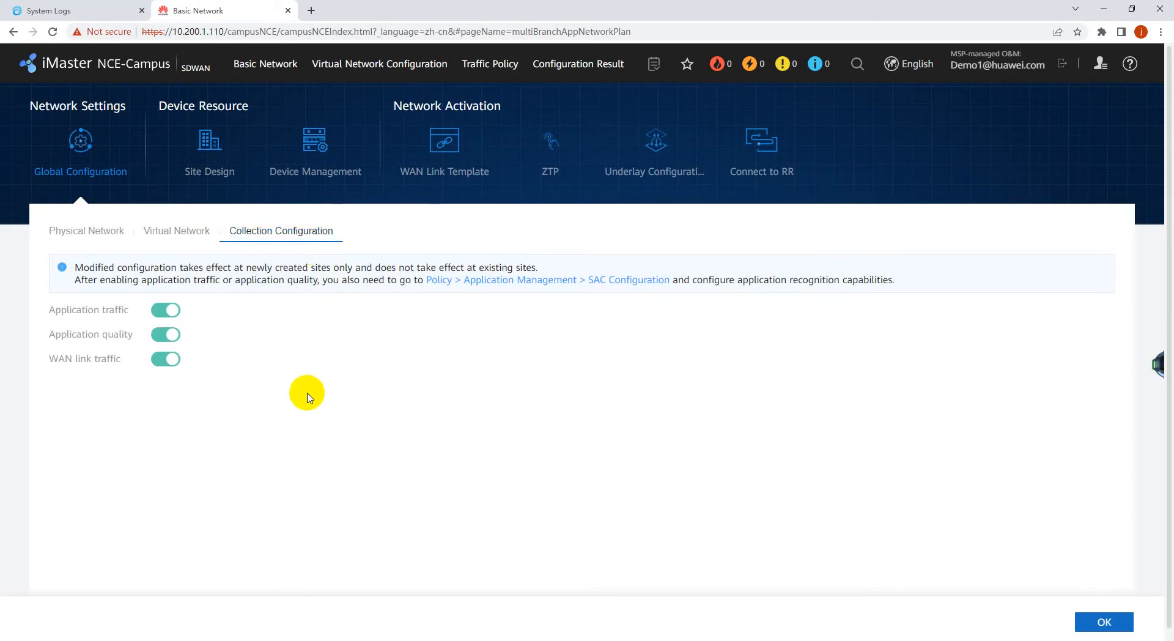